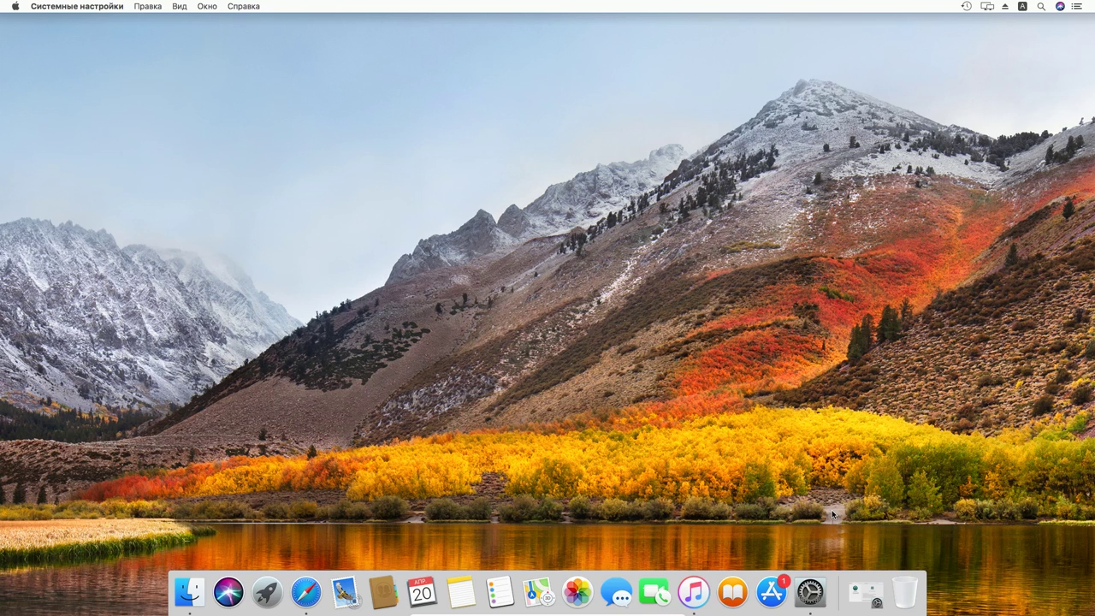
{"action": "left_click", "coordinate": [866, 592]}
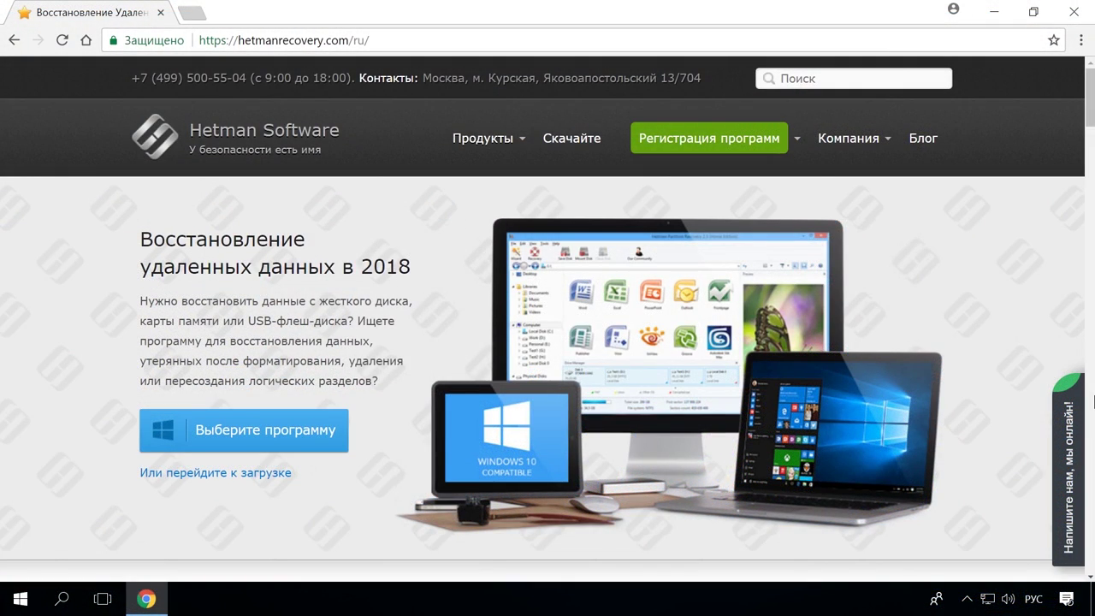
Step: Open the Partition Recovery 2.8 product page from the company's program list and download the program for free
{"action": "scroll", "coordinate": [111, 117], "scroll_direction": "down", "scroll_amount": 10}
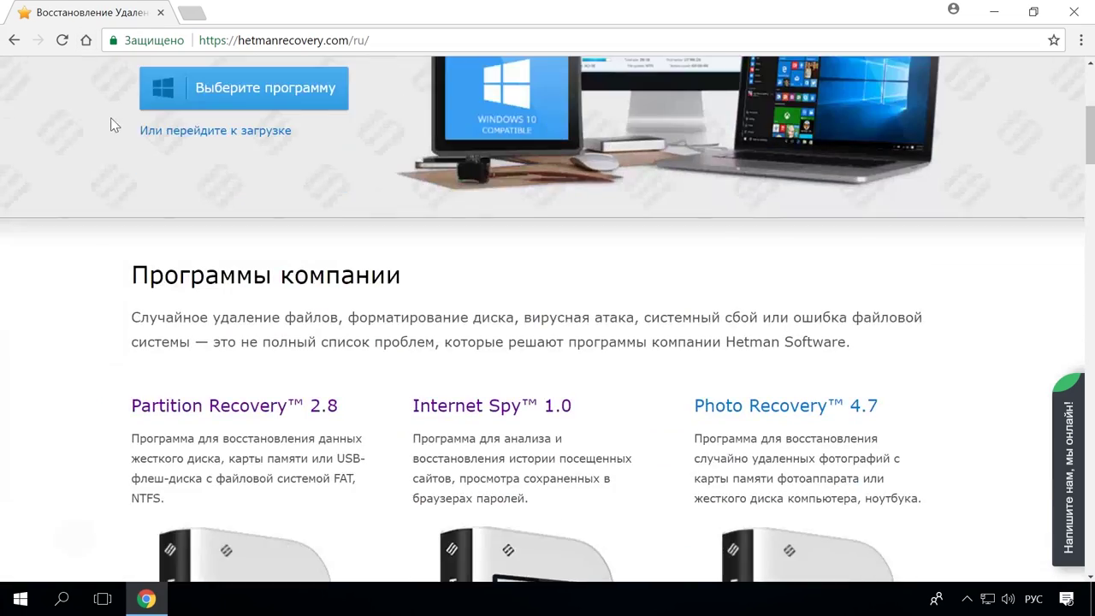
{"action": "scroll", "coordinate": [94, 135], "scroll_direction": "down", "scroll_amount": 8}
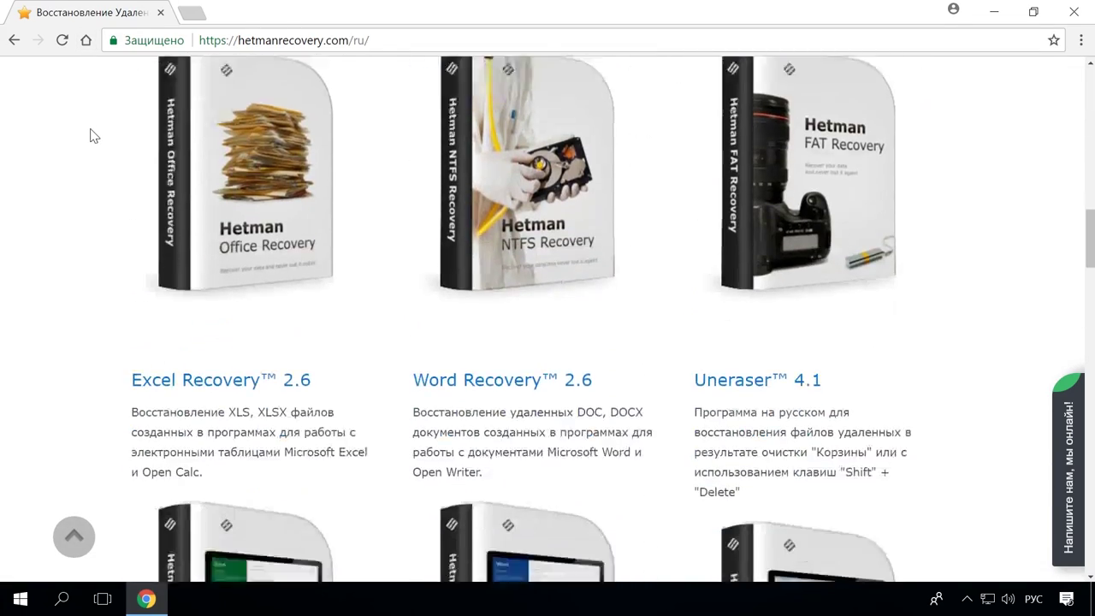
{"action": "scroll", "coordinate": [94, 136], "scroll_direction": "up", "scroll_amount": 12}
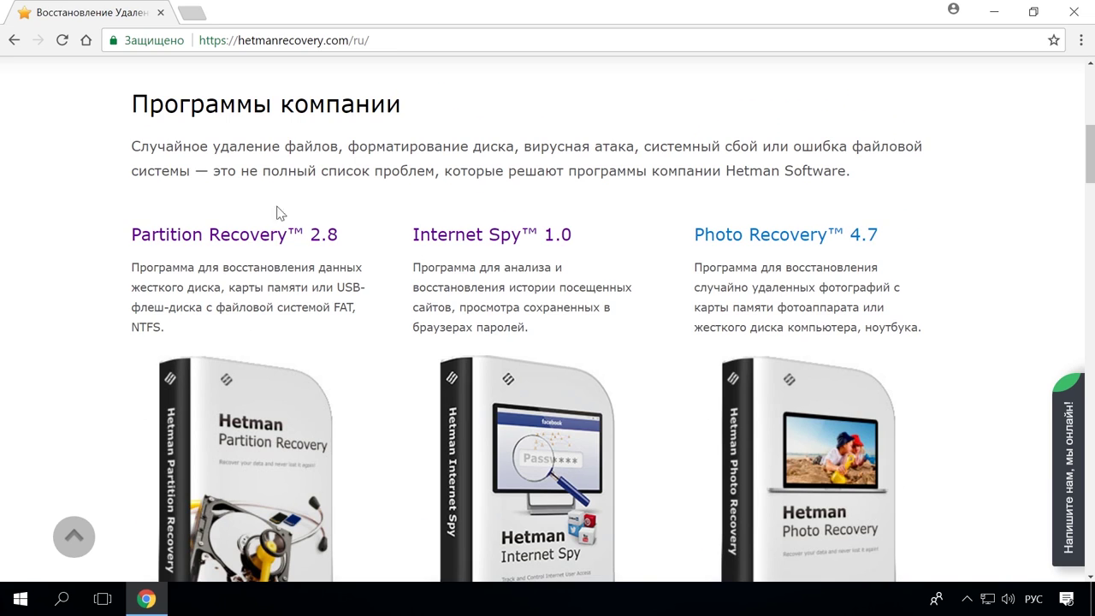
{"action": "left_click", "coordinate": [282, 234]}
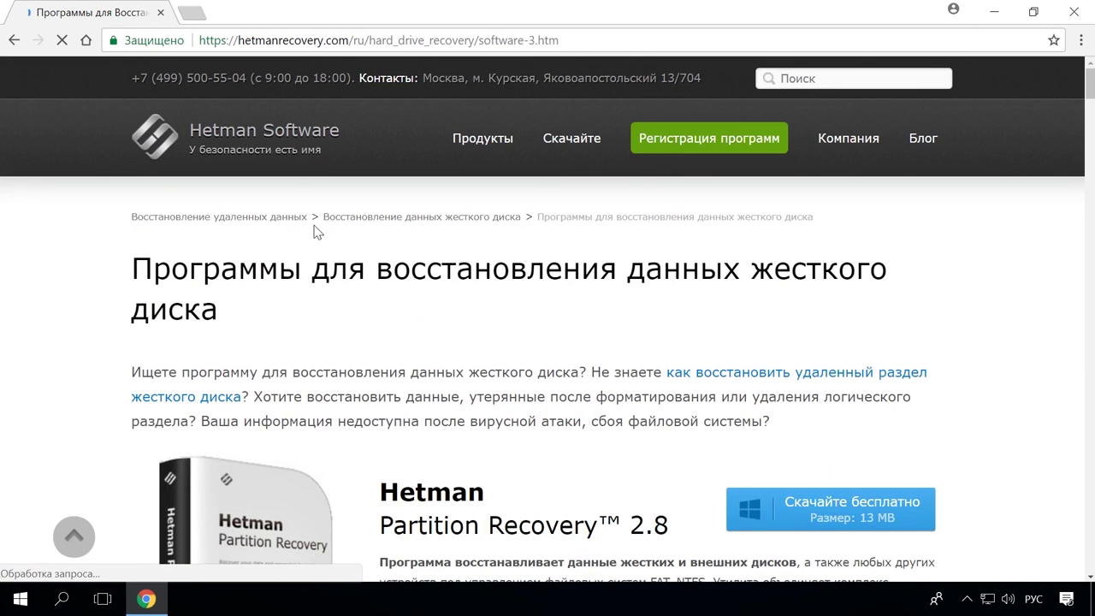
{"action": "scroll", "coordinate": [381, 244], "scroll_direction": "down", "scroll_amount": 3}
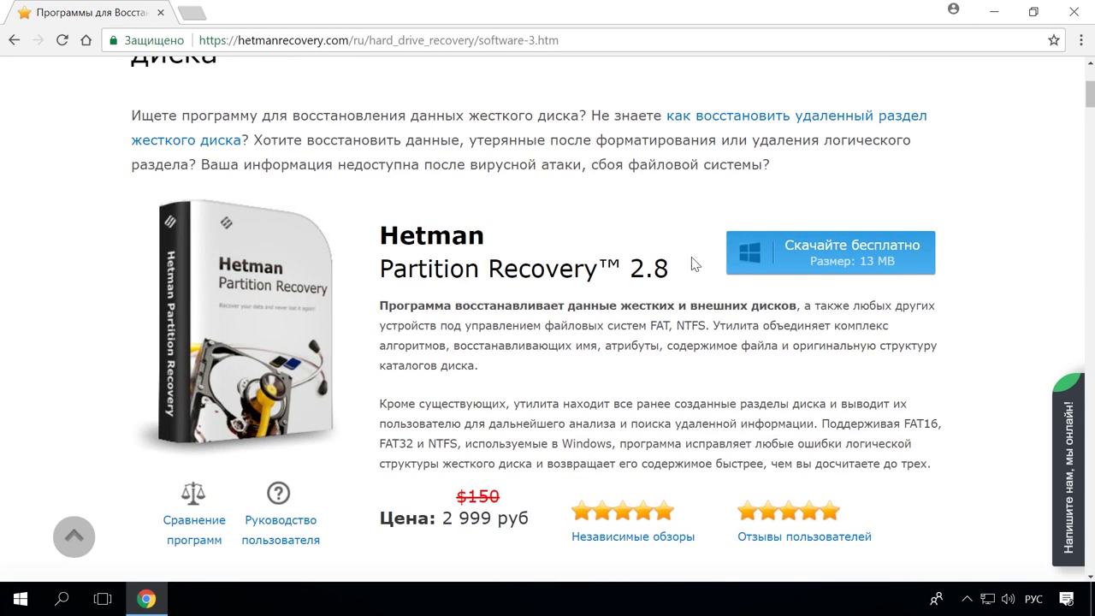
{"action": "left_click", "coordinate": [876, 252]}
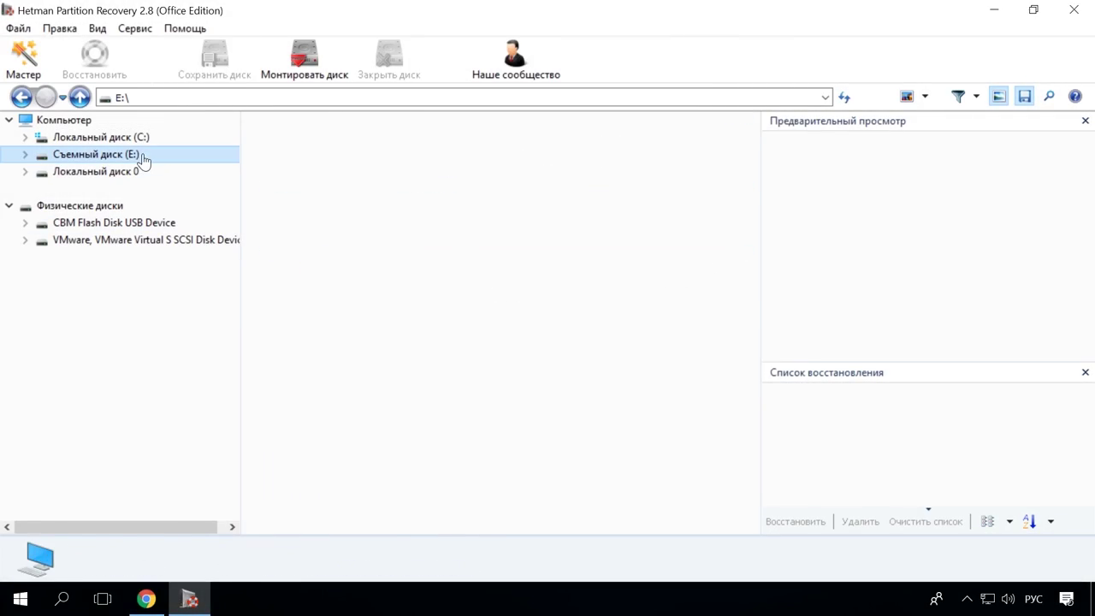
Step: Scan removable disk E: for deleted files and preview the flower JPEG, model-2436214_1920.jpg and the Microsoft Word document
{"action": "double_click", "coordinate": [142, 161]}
{"action": "left_click", "coordinate": [663, 460]}
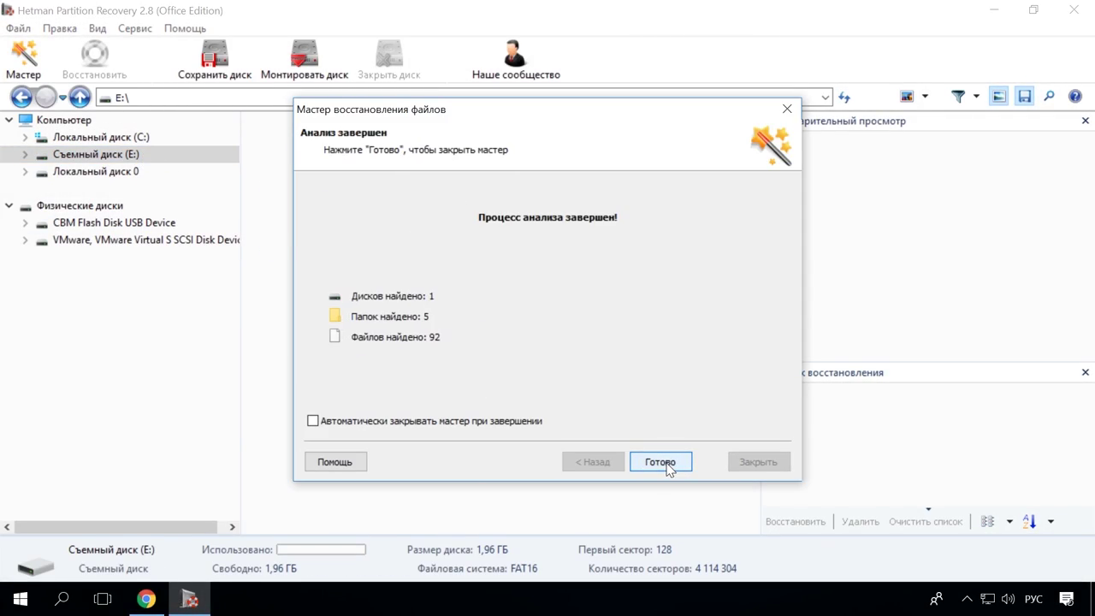
{"action": "left_click", "coordinate": [667, 462]}
{"action": "scroll", "coordinate": [672, 368], "scroll_direction": "down", "scroll_amount": 2}
{"action": "left_click", "coordinate": [354, 441]}
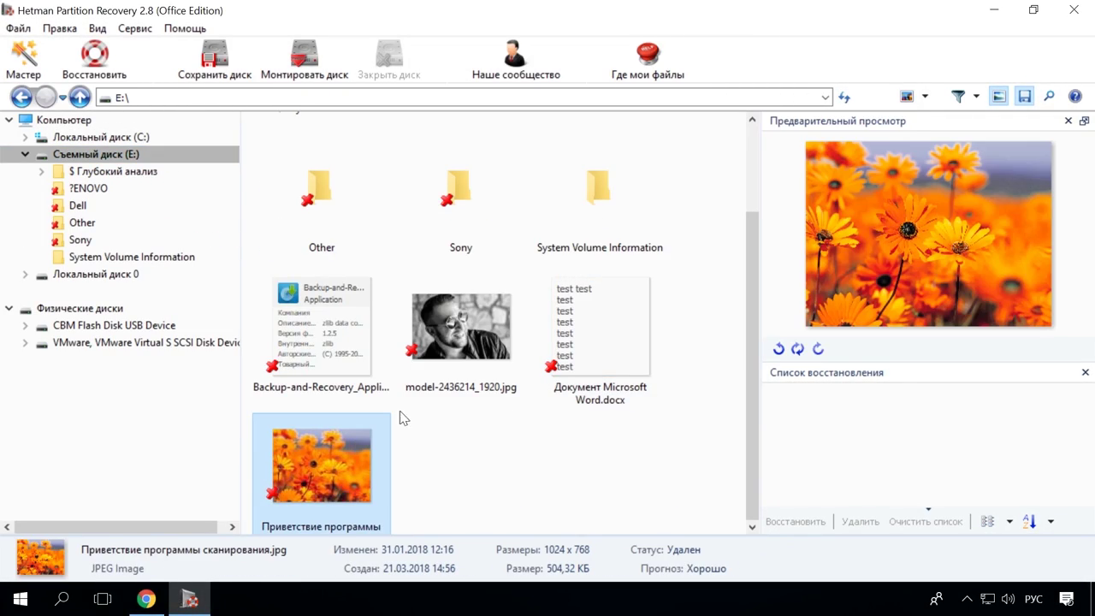
{"action": "left_click", "coordinate": [455, 340]}
{"action": "left_click", "coordinate": [611, 343]}
Step: Recover the deleted image CB_Green_AssistVAIOButton.jpg from the Sony folder on disk E:
{"action": "left_click", "coordinate": [105, 241]}
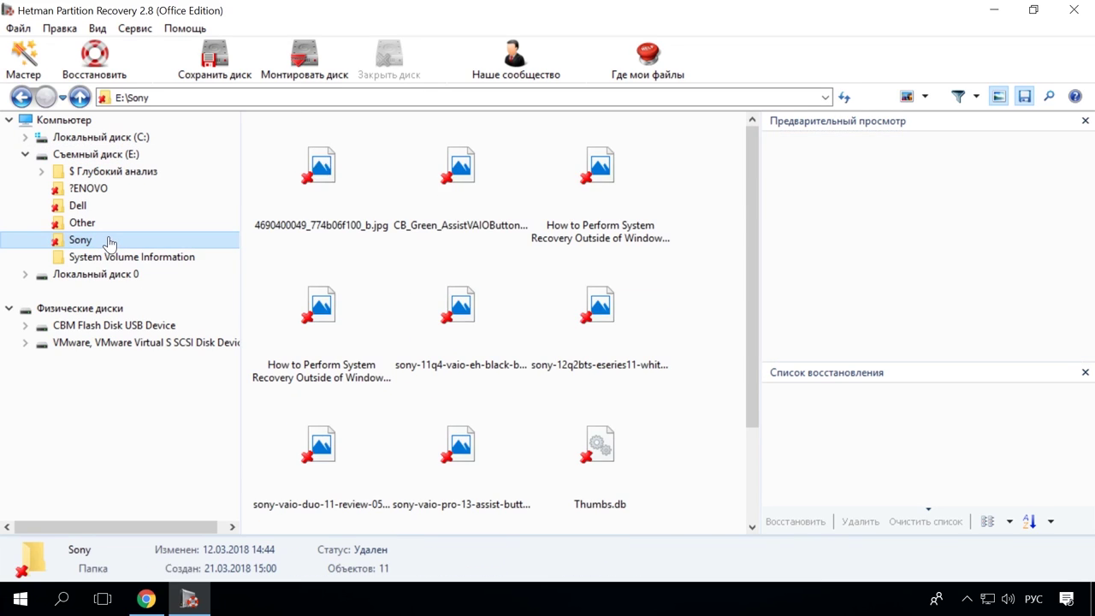
{"action": "left_click", "coordinate": [445, 195]}
{"action": "right_click", "coordinate": [445, 195]}
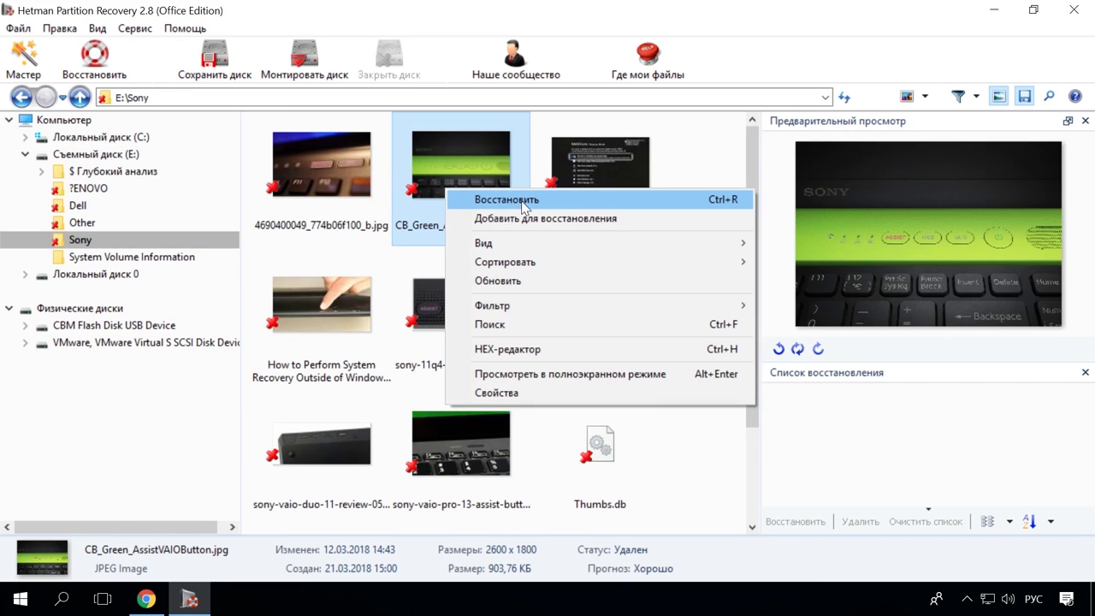
{"action": "left_click", "coordinate": [492, 198]}
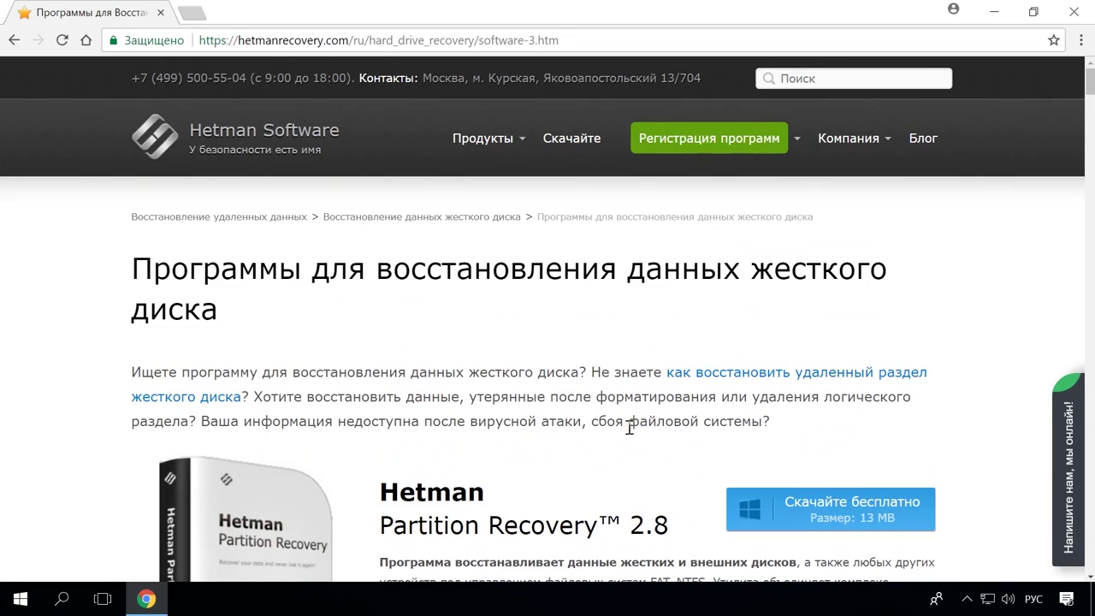
Step: Find the blog article on converting a Mac-formatted disk to a Windows disk and read through it
{"action": "left_click", "coordinate": [921, 141]}
{"action": "scroll", "coordinate": [909, 256], "scroll_direction": "down", "scroll_amount": 4}
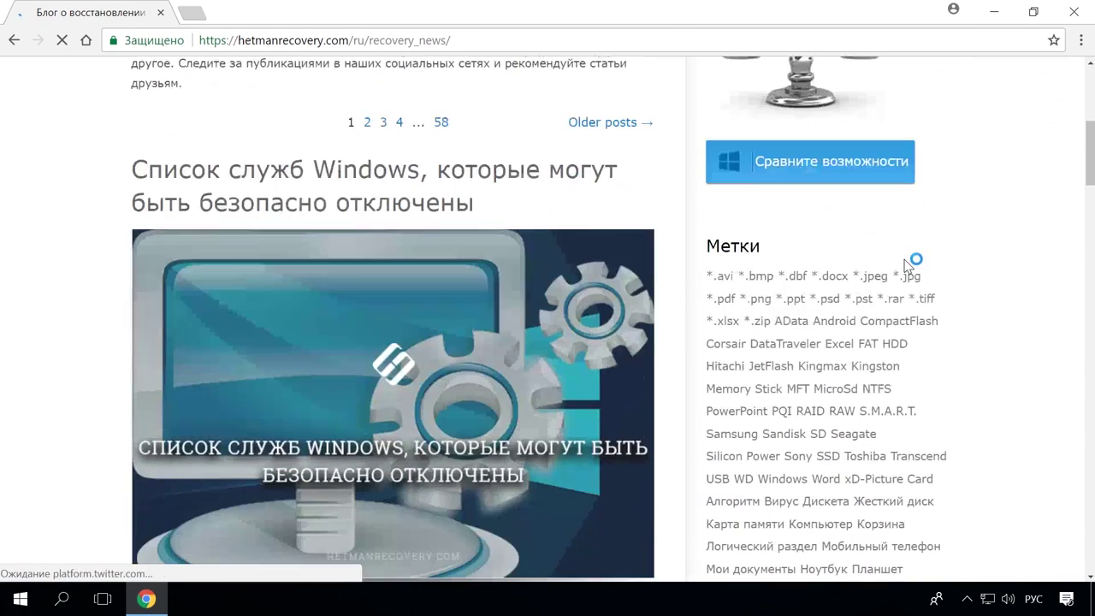
{"action": "scroll", "coordinate": [907, 267], "scroll_direction": "down", "scroll_amount": 5}
{"action": "scroll", "coordinate": [907, 267], "scroll_direction": "down", "scroll_amount": 8}
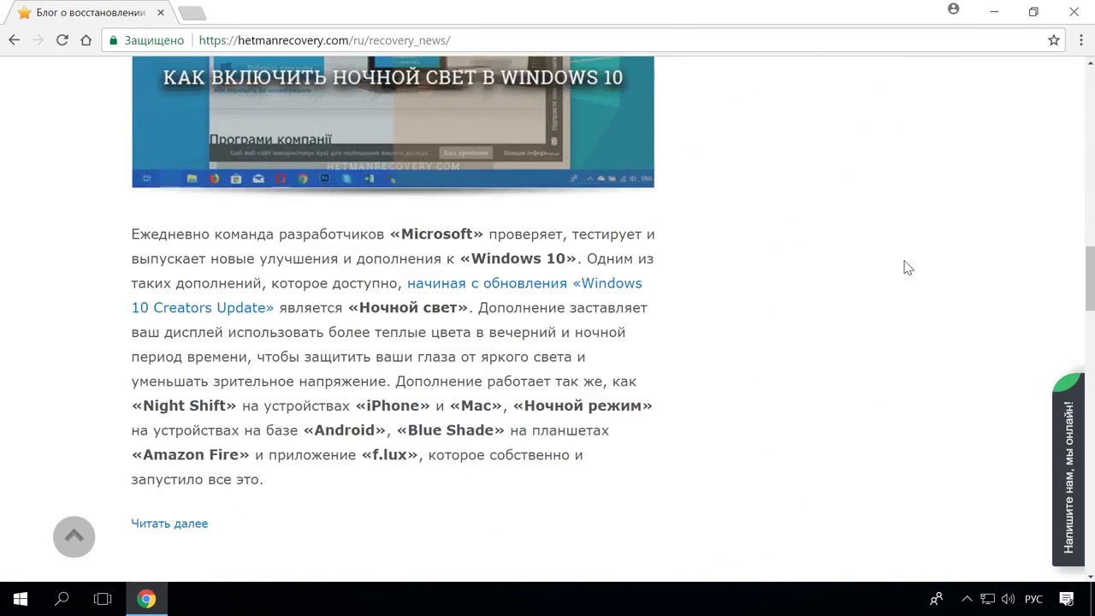
{"action": "scroll", "coordinate": [906, 267], "scroll_direction": "down", "scroll_amount": 6}
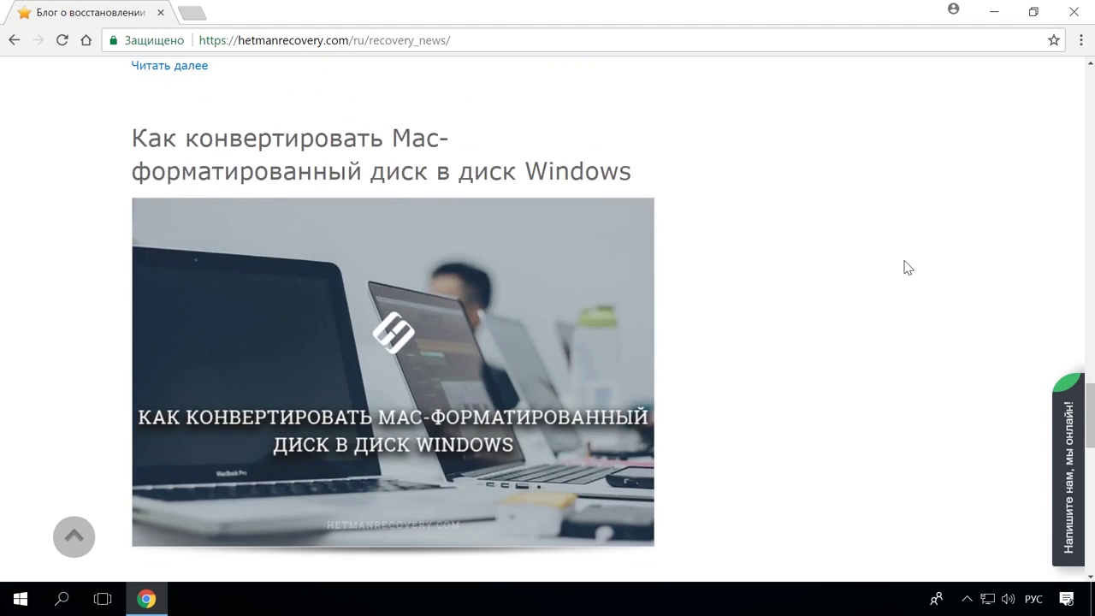
{"action": "left_click", "coordinate": [587, 171]}
{"action": "scroll", "coordinate": [630, 222], "scroll_direction": "down", "scroll_amount": 15}
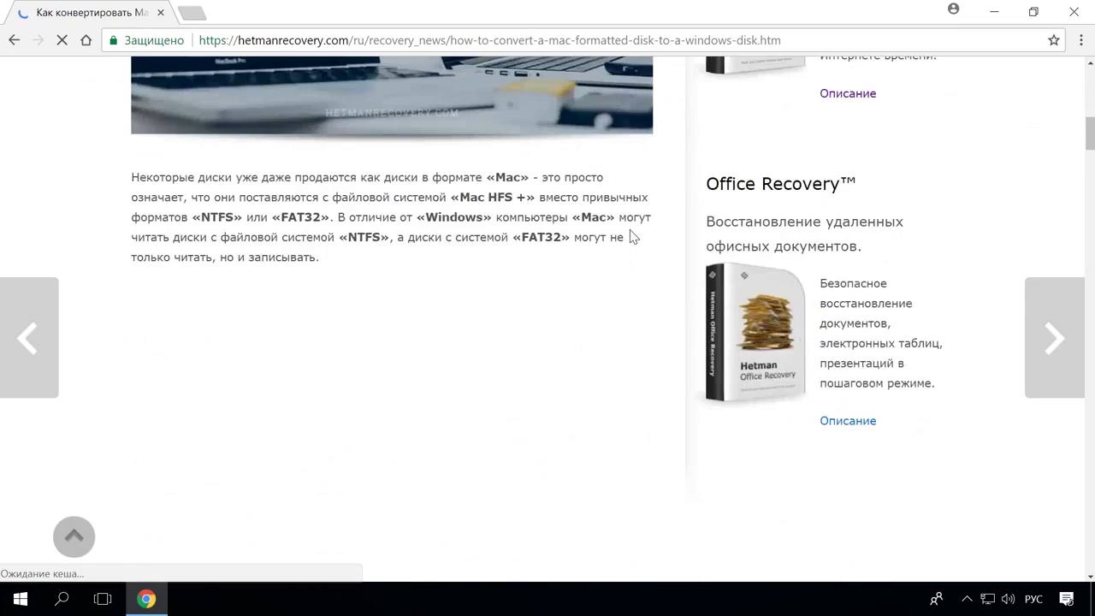
{"action": "scroll", "coordinate": [634, 232], "scroll_direction": "down", "scroll_amount": 10}
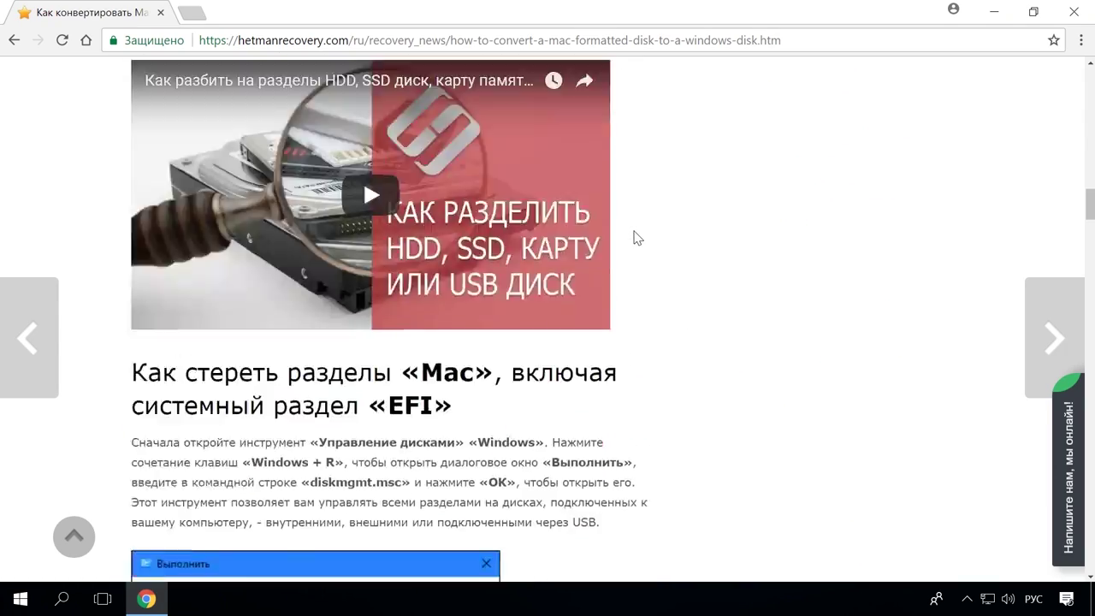
Step: Open the site's online support chat and write the greeting "Здравствуйте"
{"action": "left_click", "coordinate": [1065, 463]}
{"action": "type", "text": "Здравствуйте"}
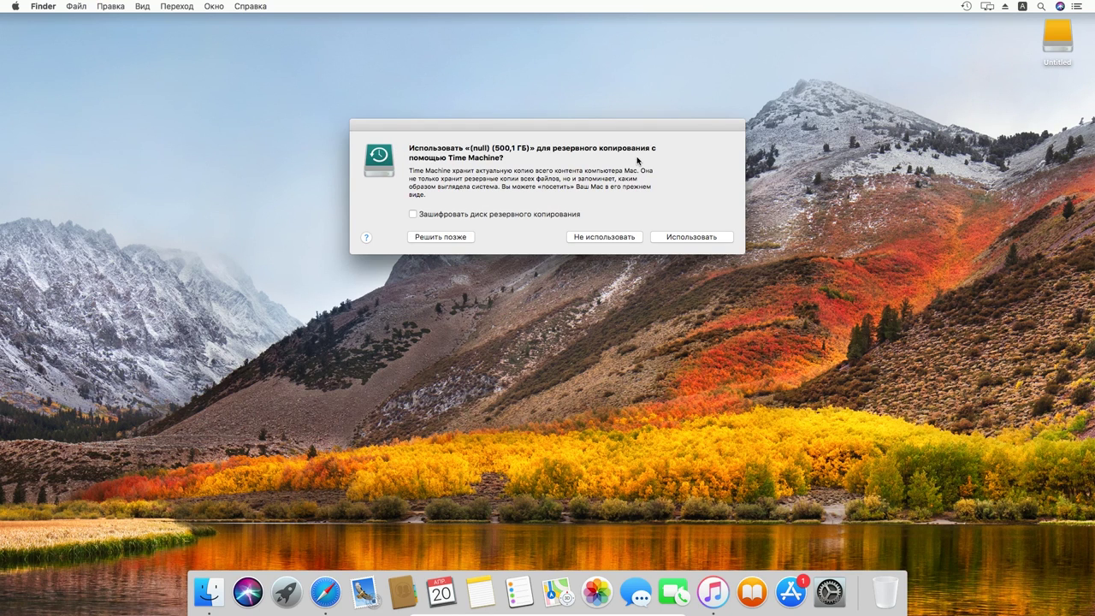
Step: Accept the connected 500.1 GB disk for Time Machine backups and agree to erase the backup disk Untitled
{"action": "left_click", "coordinate": [673, 239]}
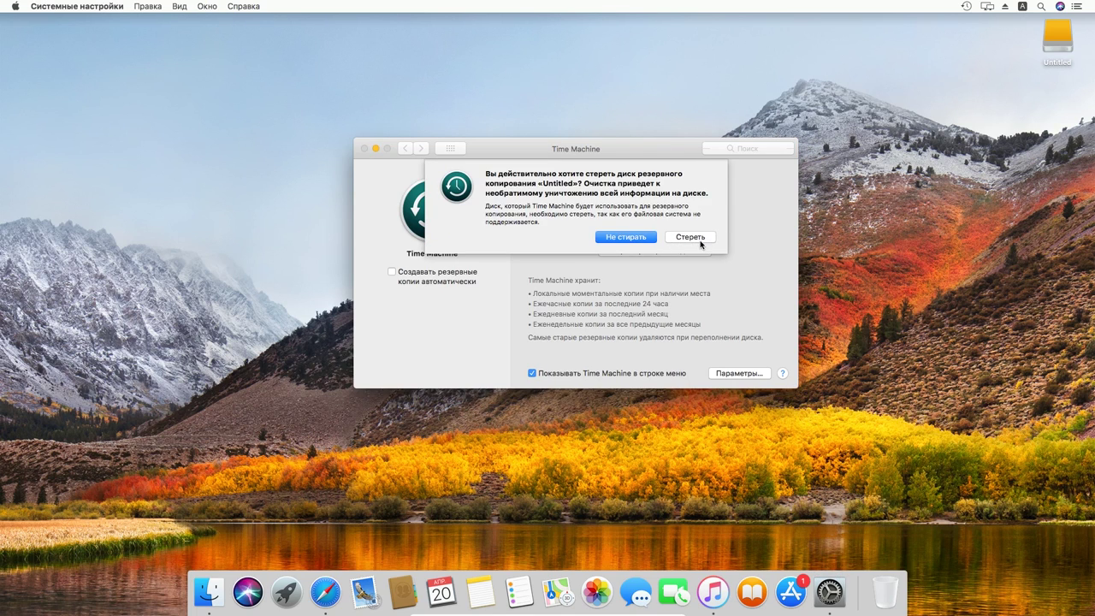
{"action": "left_click", "coordinate": [690, 243]}
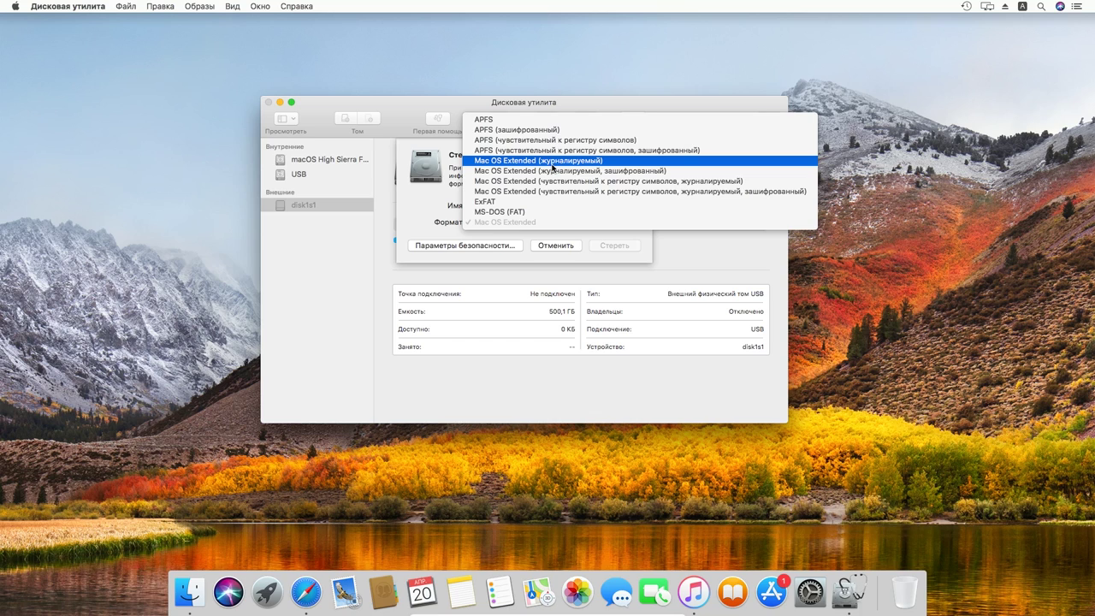
Step: Erase the external volume disk1s1 in Disk Utility using the Mac OS Extended (журналируемый) format
{"action": "left_click", "coordinate": [551, 161]}
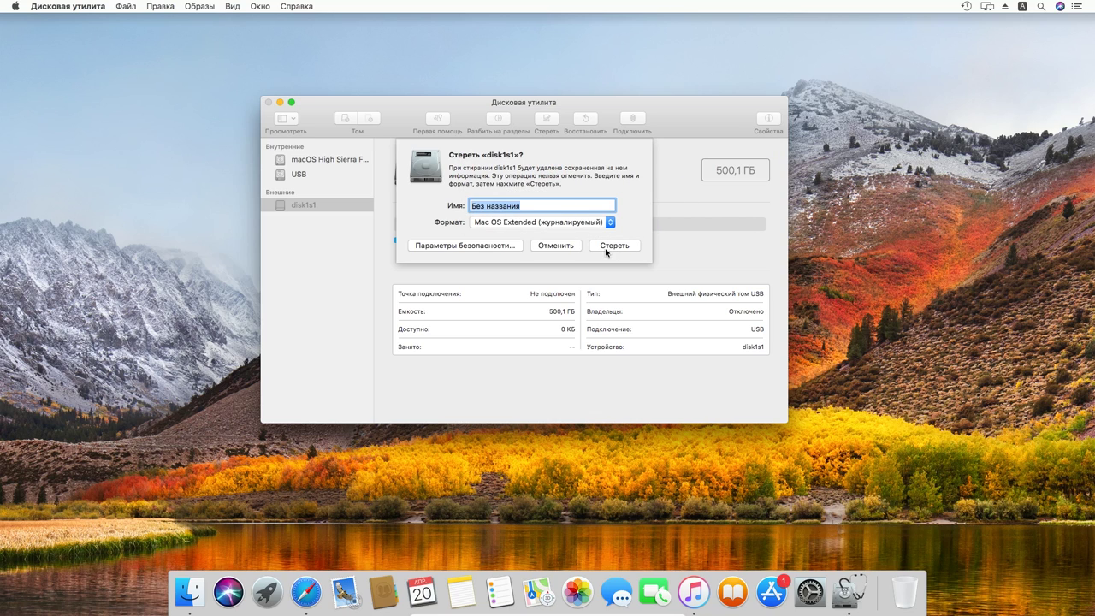
{"action": "left_click", "coordinate": [618, 247]}
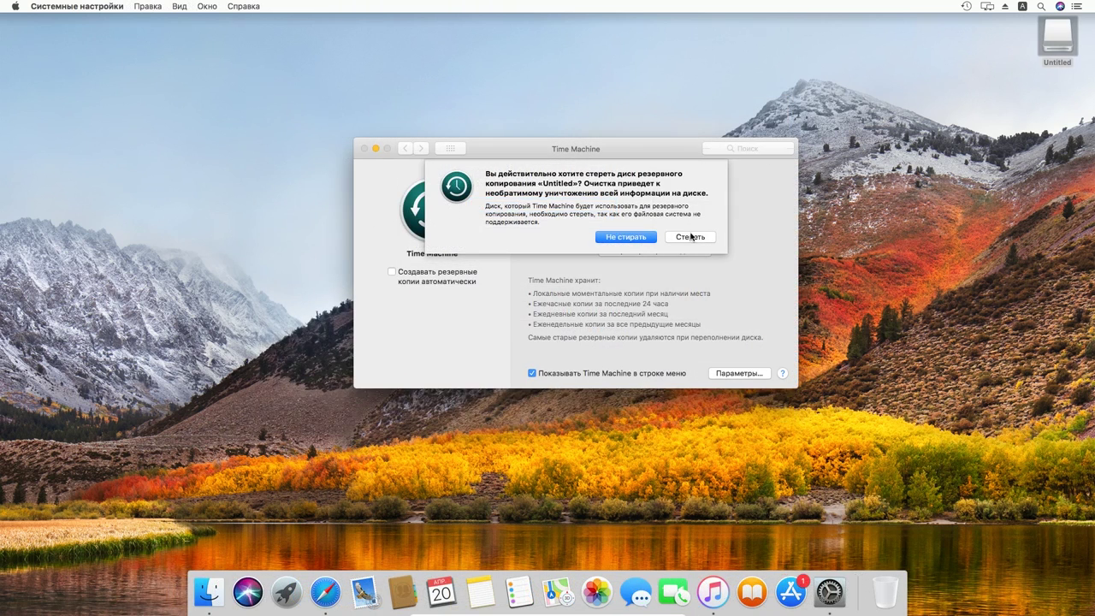
Step: Confirm erasing the Untitled backup disk and choose the encrypted USB volume as a Time Machine disk
{"action": "left_click", "coordinate": [689, 236]}
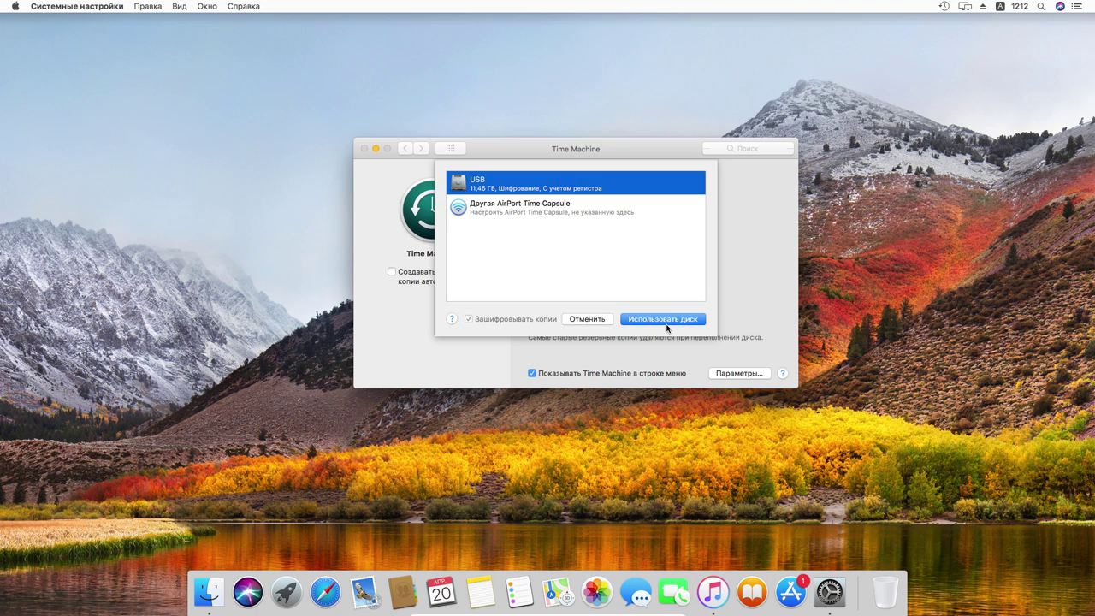
{"action": "left_click", "coordinate": [667, 321]}
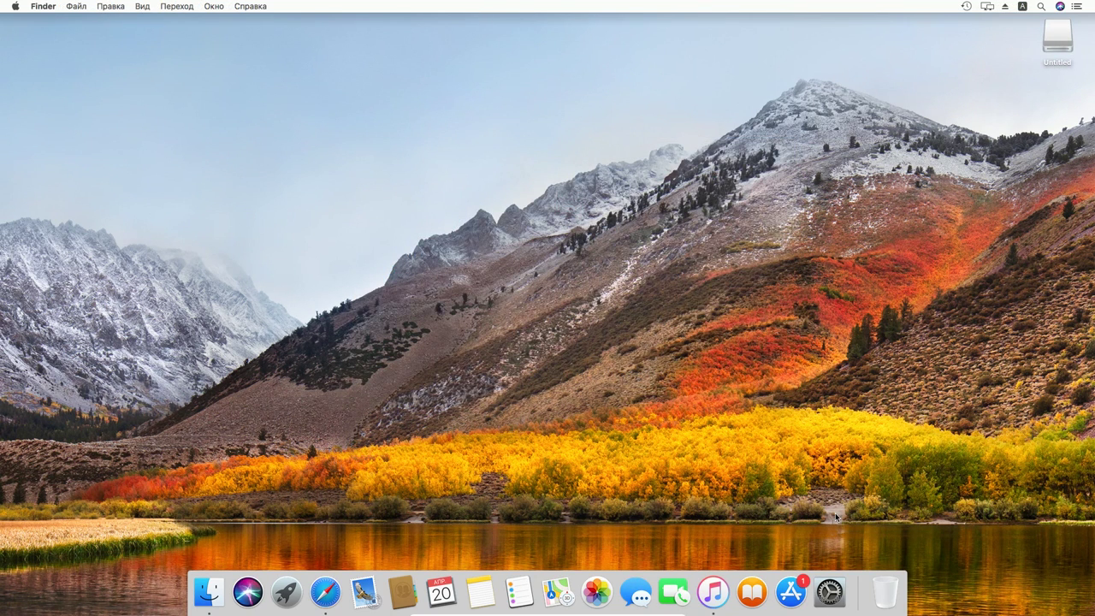
Step: Open the Time Machine settings and set the 15.63 GB Untitled disk as the backup disk without encryption
{"action": "left_click", "coordinate": [829, 588]}
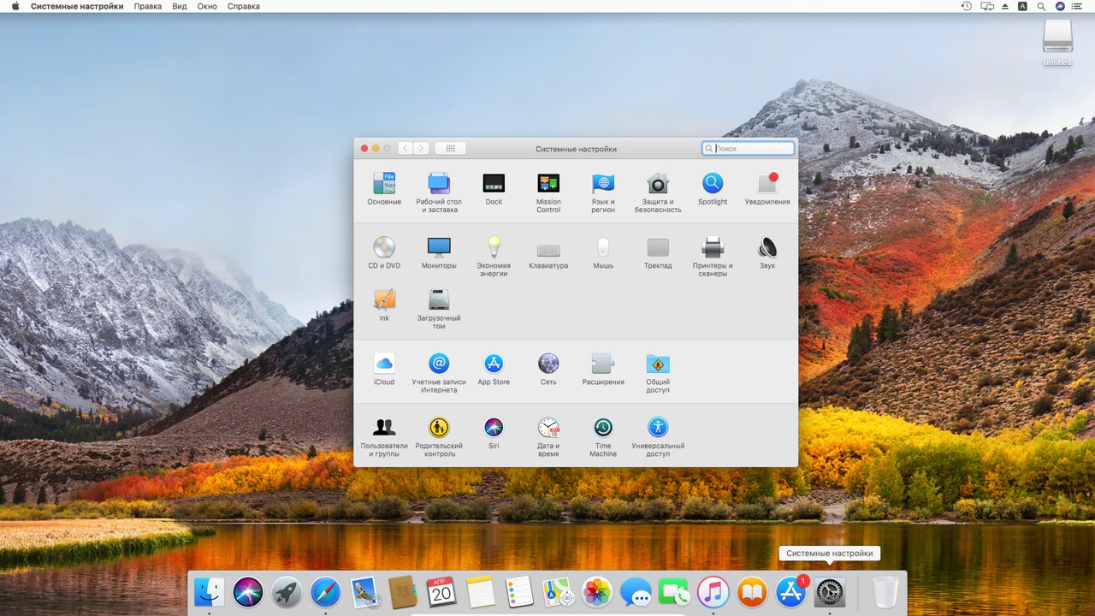
{"action": "left_click", "coordinate": [603, 451]}
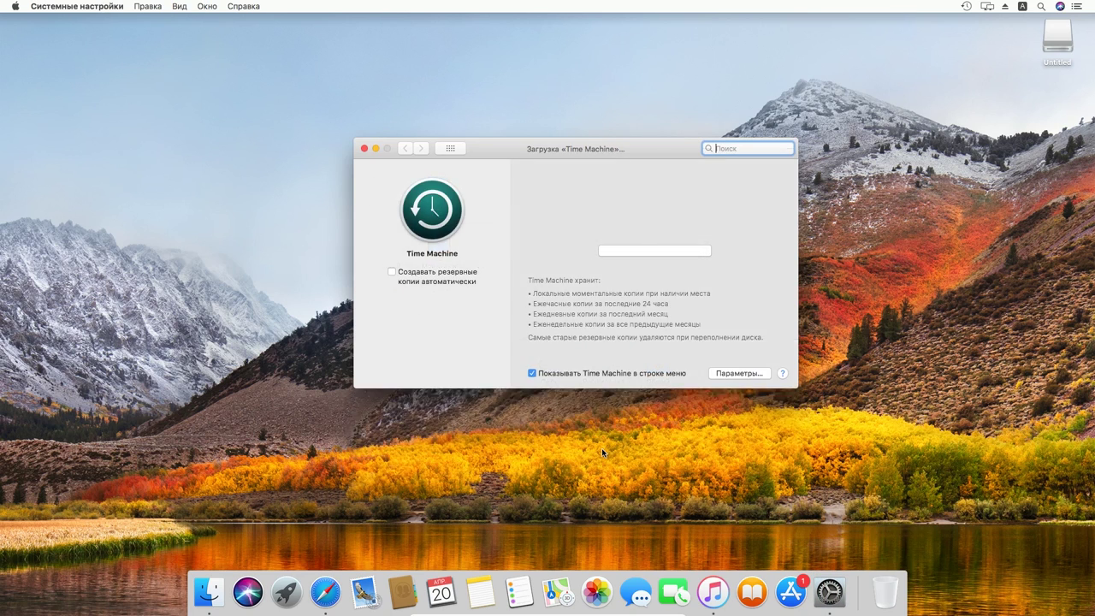
{"action": "left_click", "coordinate": [676, 253]}
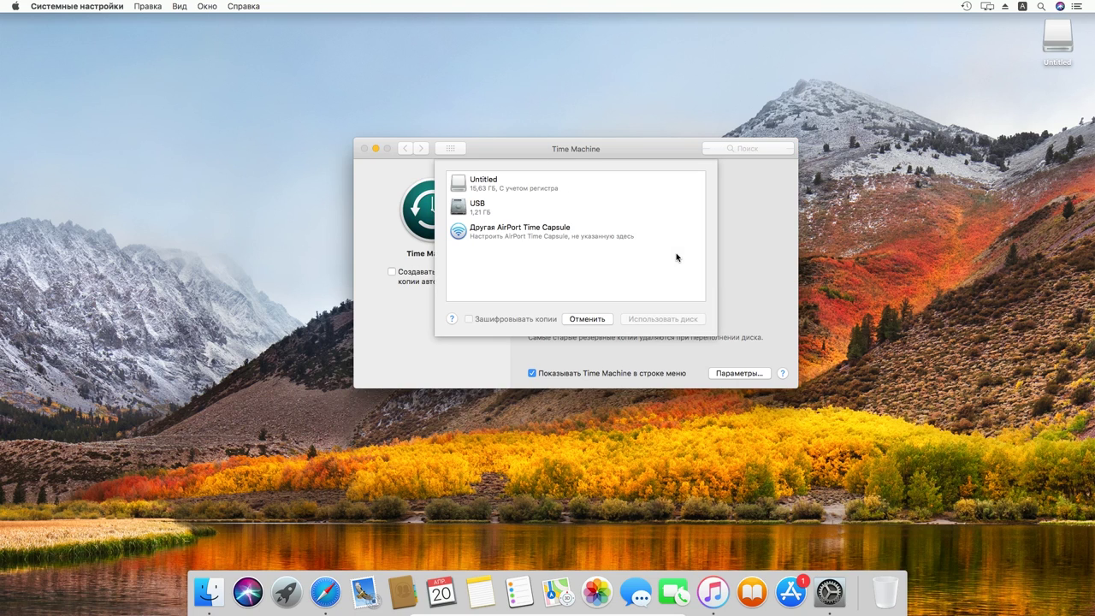
{"action": "left_click", "coordinate": [492, 184]}
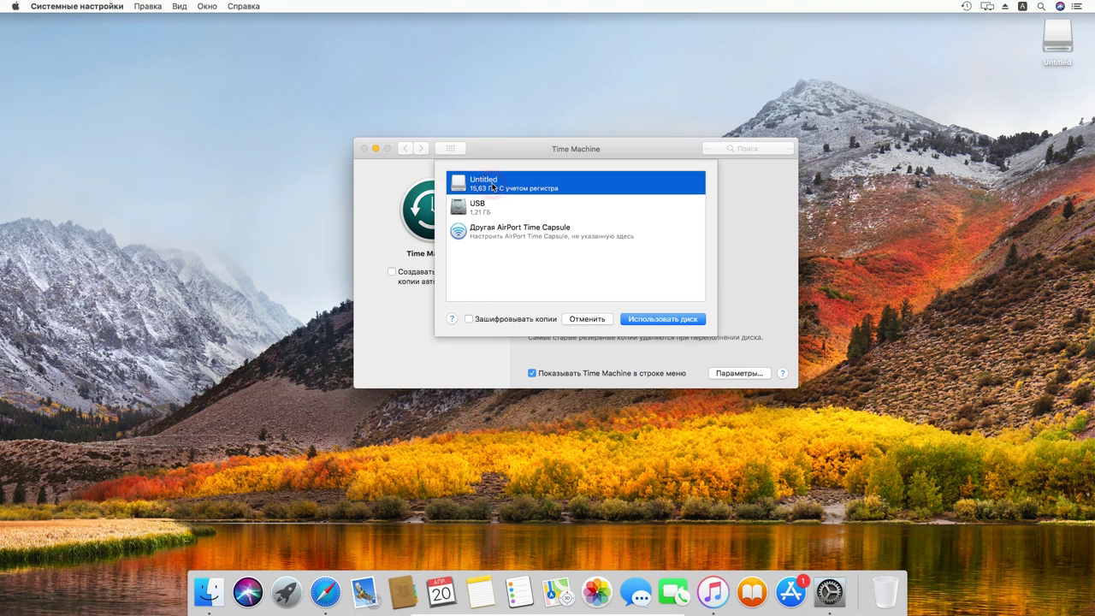
{"action": "left_click", "coordinate": [675, 321]}
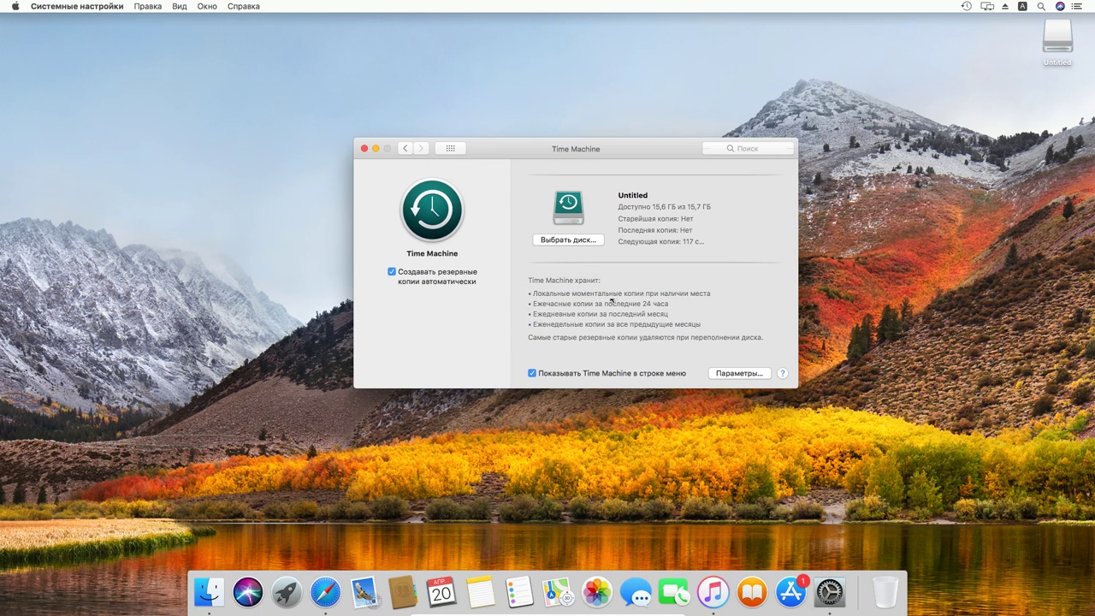
Step: Add the USB volume as a second Time Machine disk, keeping both disks in use and accepting the same-device location
{"action": "left_click", "coordinate": [571, 241]}
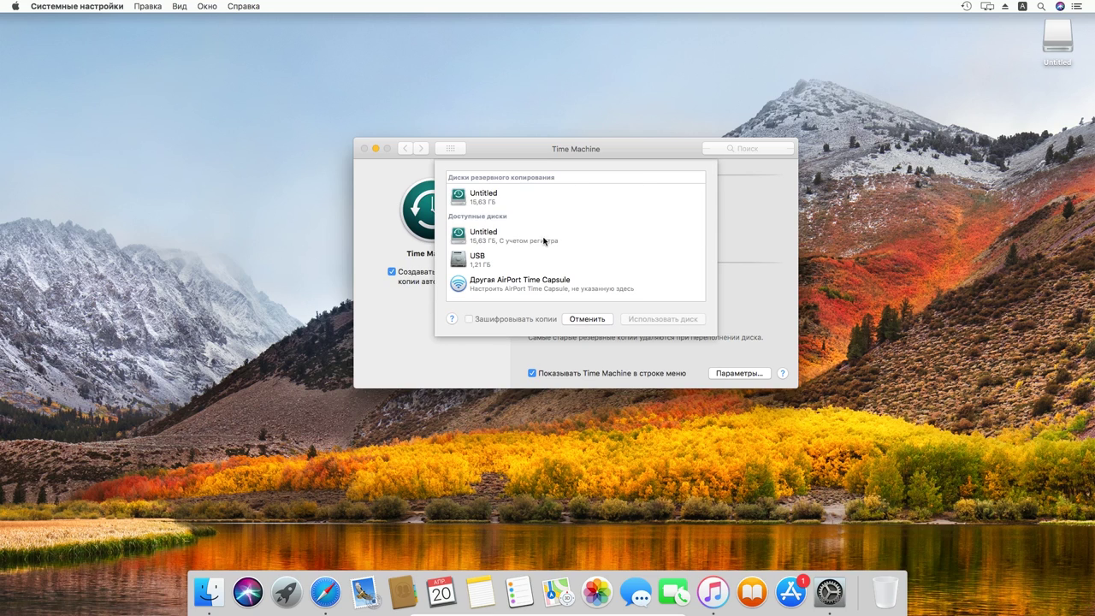
{"action": "left_click", "coordinate": [479, 263]}
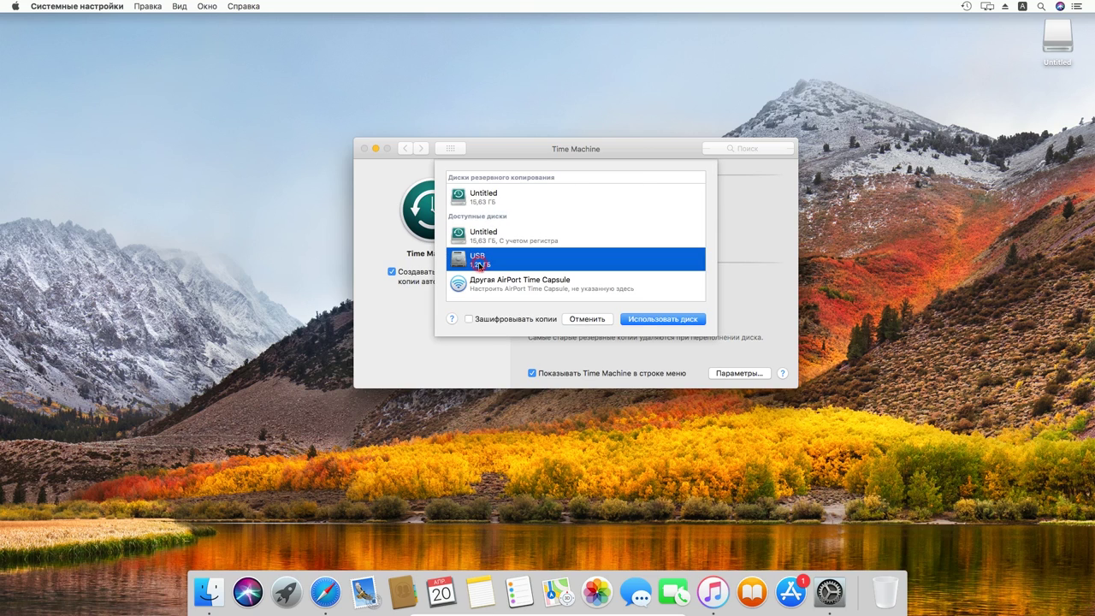
{"action": "left_click", "coordinate": [655, 320]}
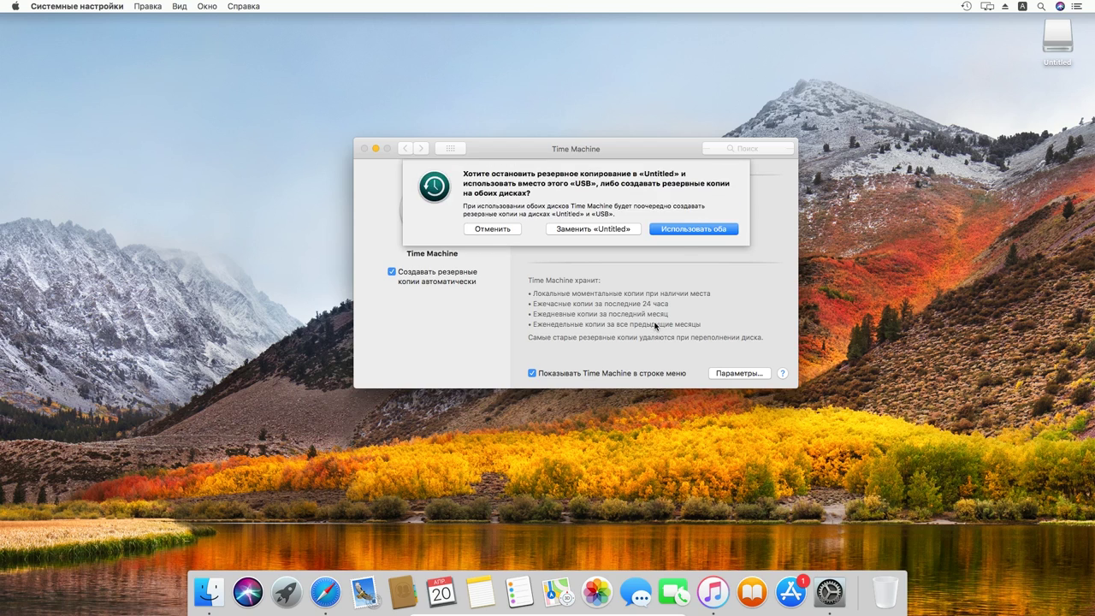
{"action": "left_click", "coordinate": [703, 232]}
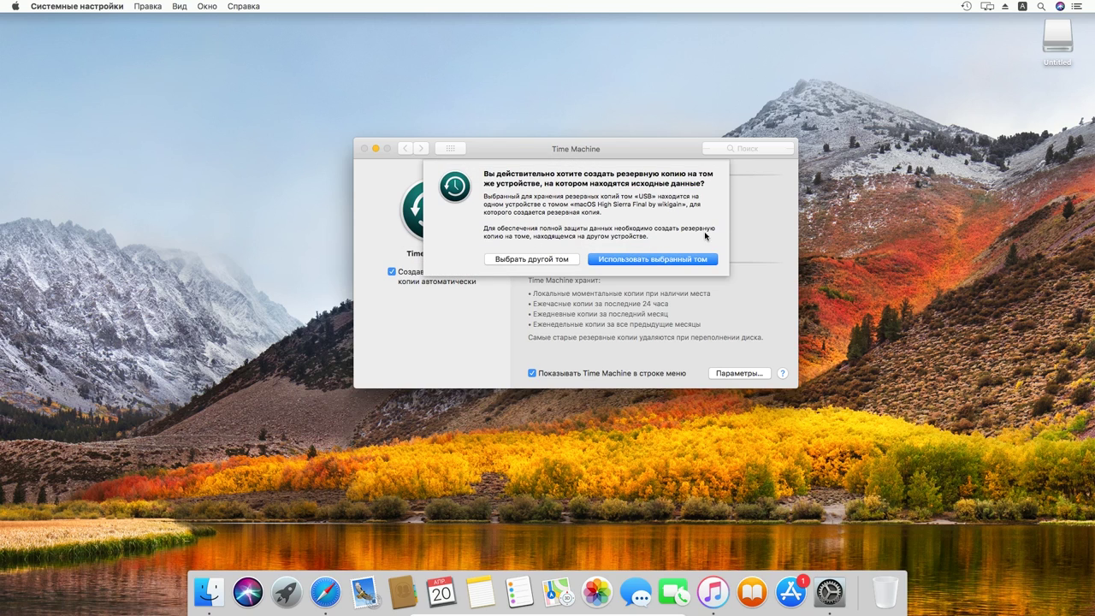
{"action": "left_click", "coordinate": [665, 260]}
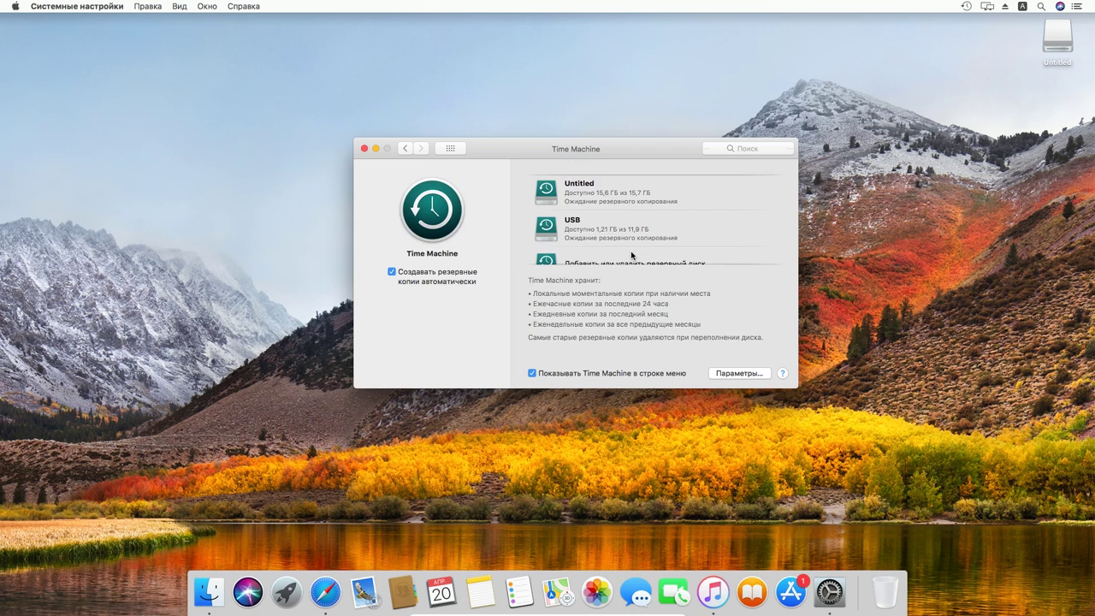
Step: Check the list of backup disks without changing it and start an immediate backup to the USB disk
{"action": "left_click", "coordinate": [680, 255]}
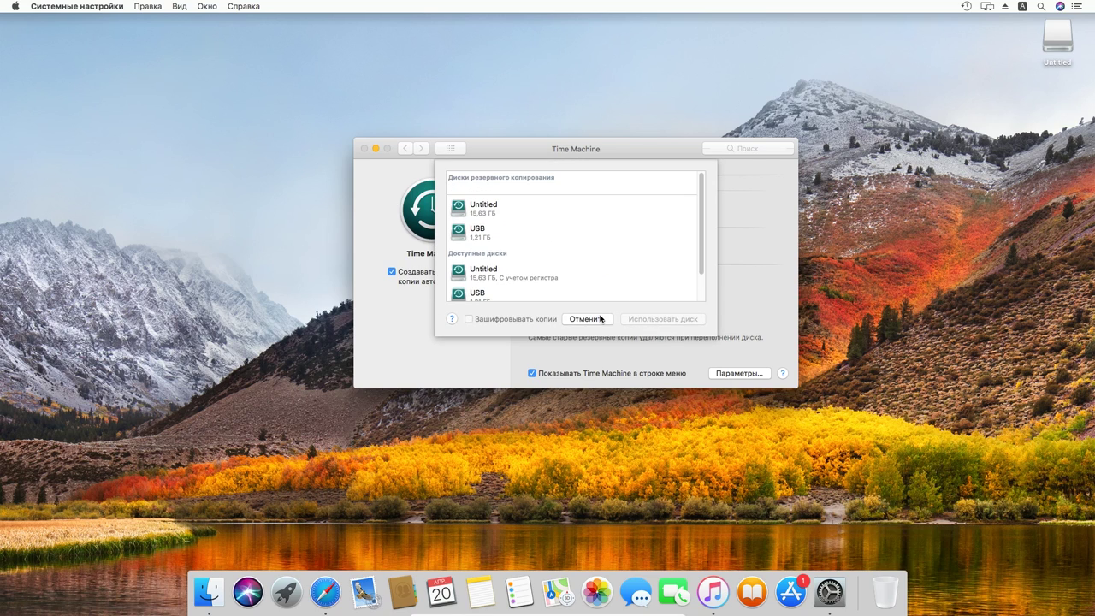
{"action": "left_click", "coordinate": [600, 319]}
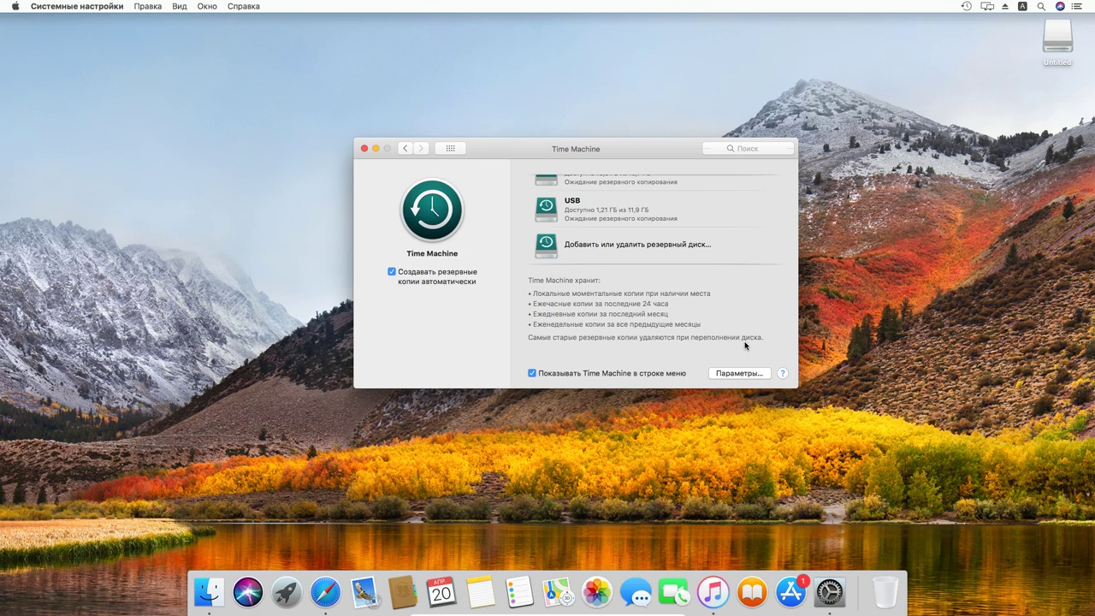
{"action": "right_click", "coordinate": [551, 184]}
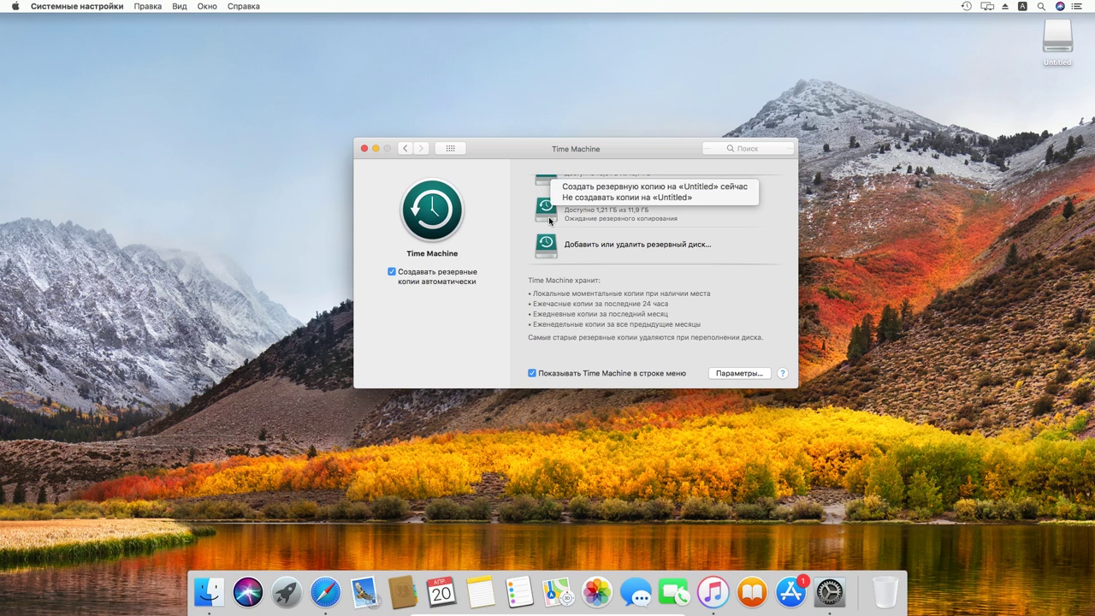
{"action": "right_click", "coordinate": [551, 218]}
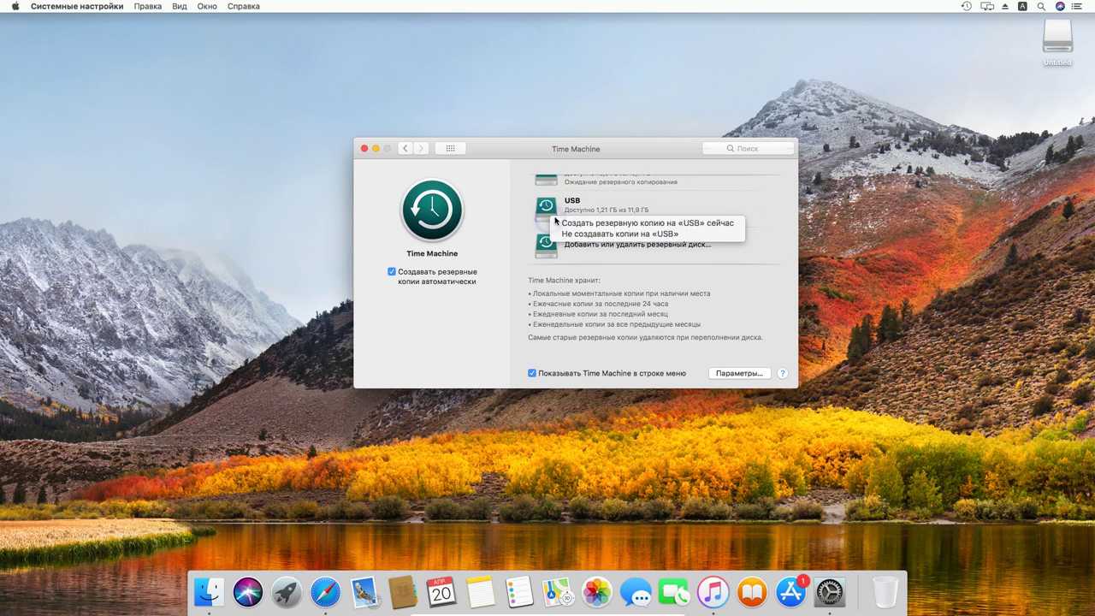
{"action": "left_click", "coordinate": [628, 226]}
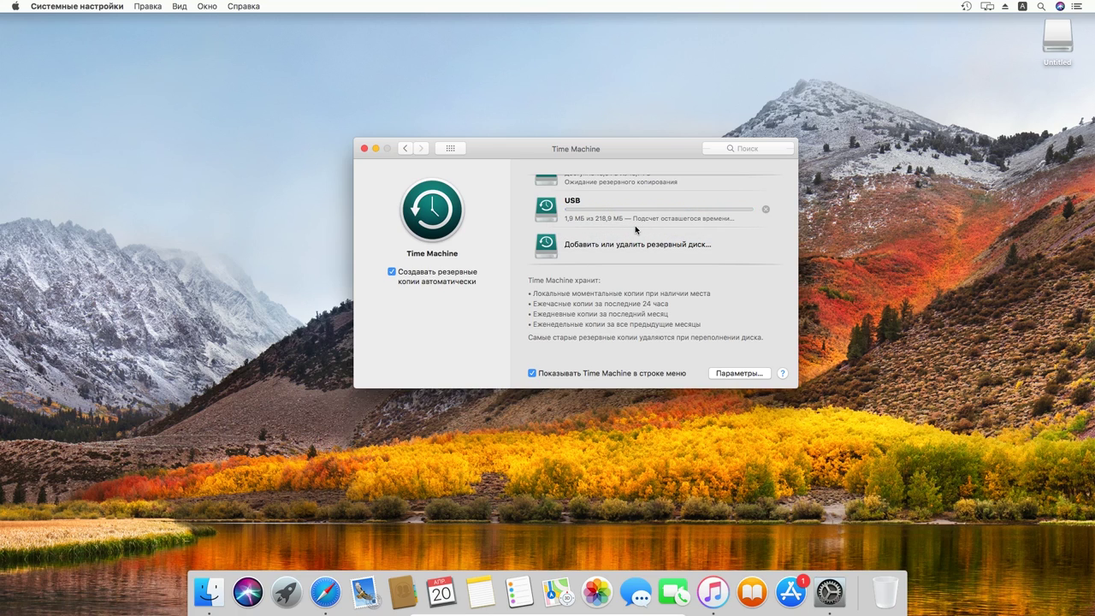
Step: Stop backing up to the USB disk and remove it from the Time Machine disks
{"action": "right_click", "coordinate": [551, 211]}
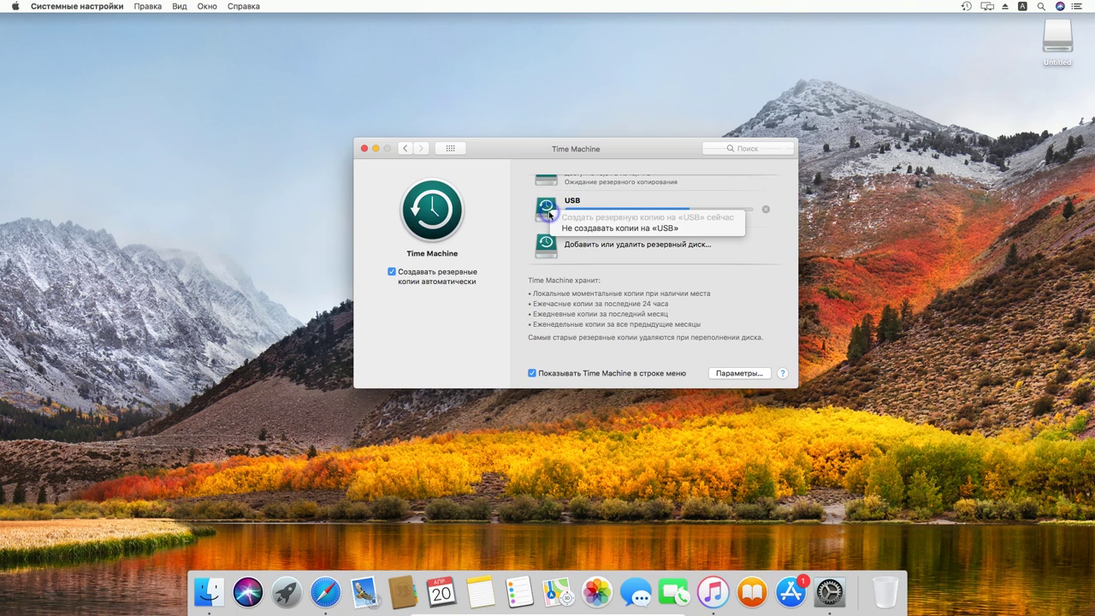
{"action": "left_click", "coordinate": [590, 230]}
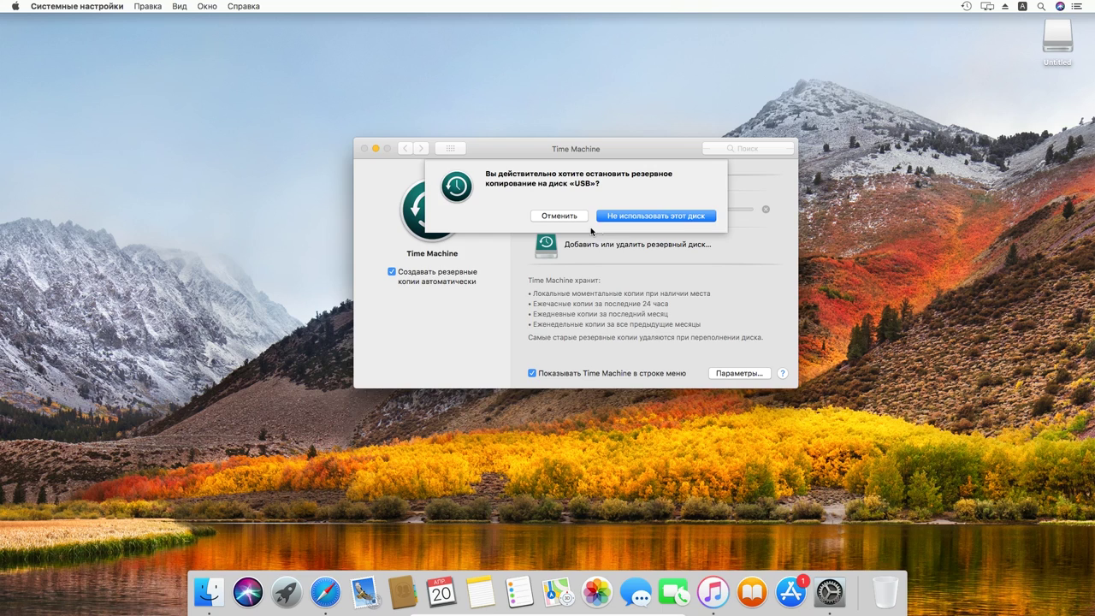
{"action": "left_click", "coordinate": [660, 221]}
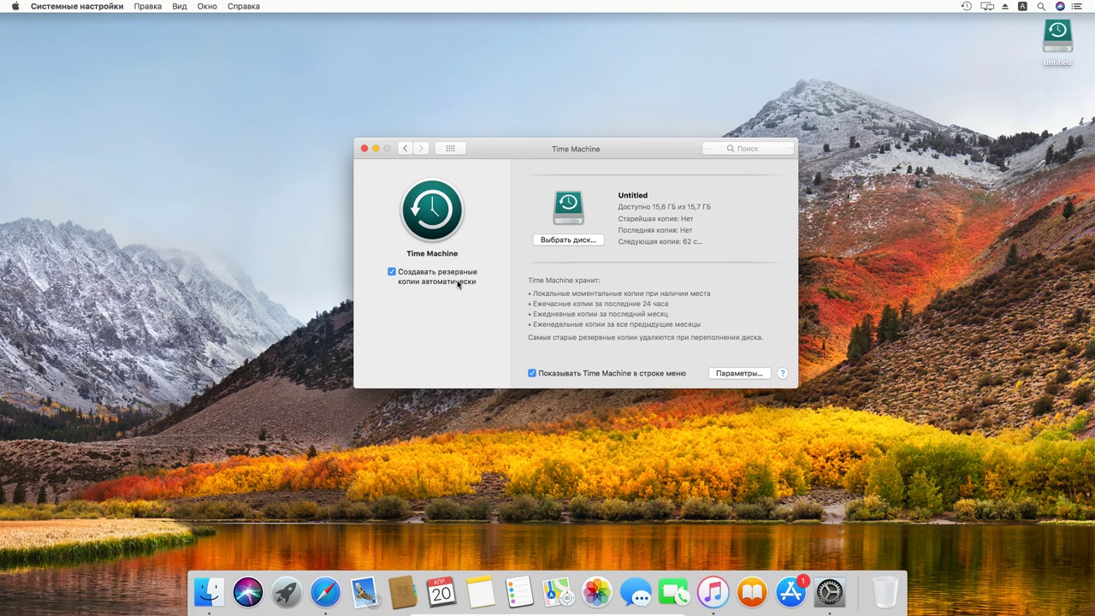
Step: Turn off automatic backups and add the Изображения folder from Документы to the backup exclusions
{"action": "left_click", "coordinate": [395, 275]}
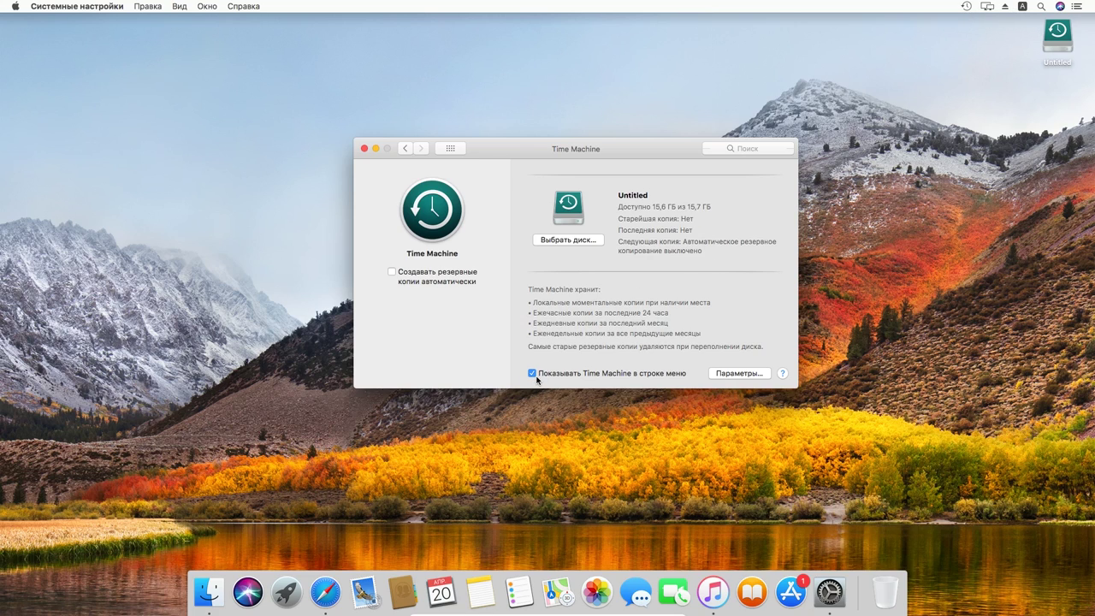
{"action": "left_click", "coordinate": [723, 373]}
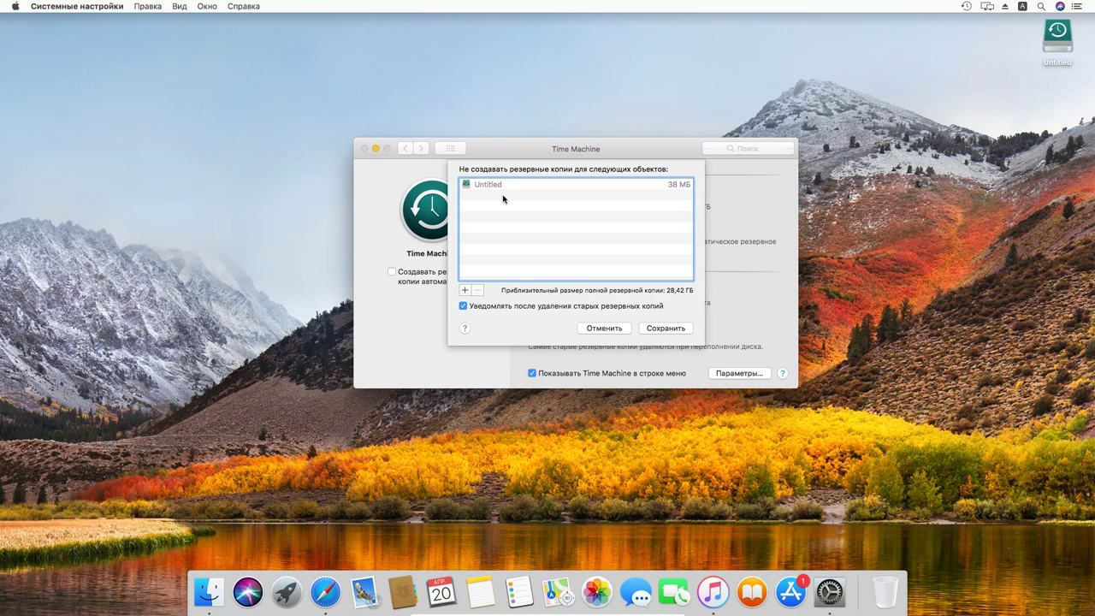
{"action": "left_click", "coordinate": [464, 290]}
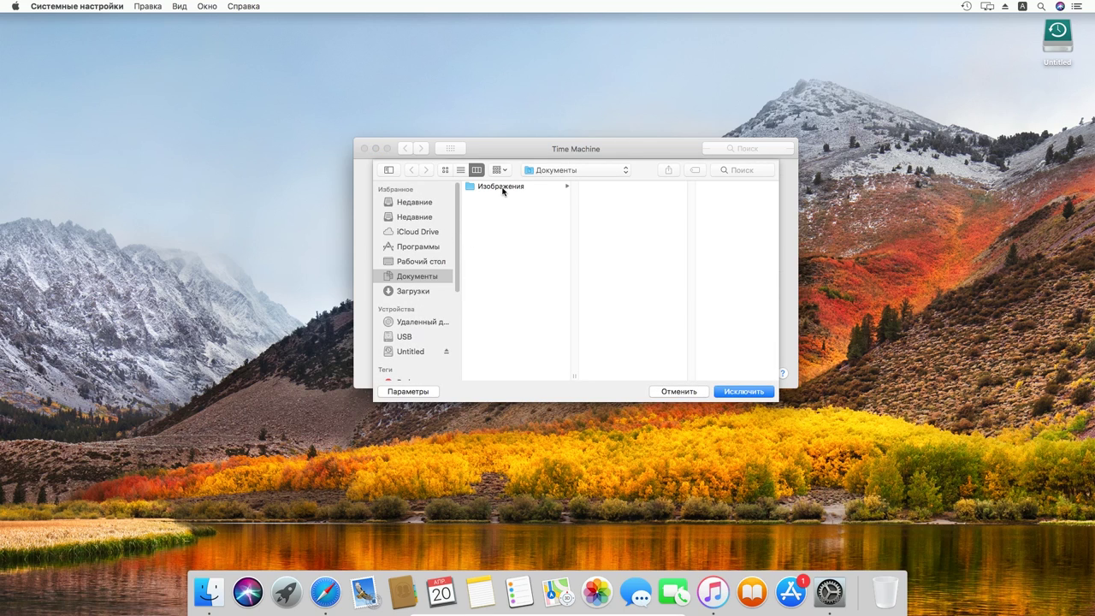
{"action": "left_click", "coordinate": [502, 187]}
{"action": "left_click", "coordinate": [743, 391]}
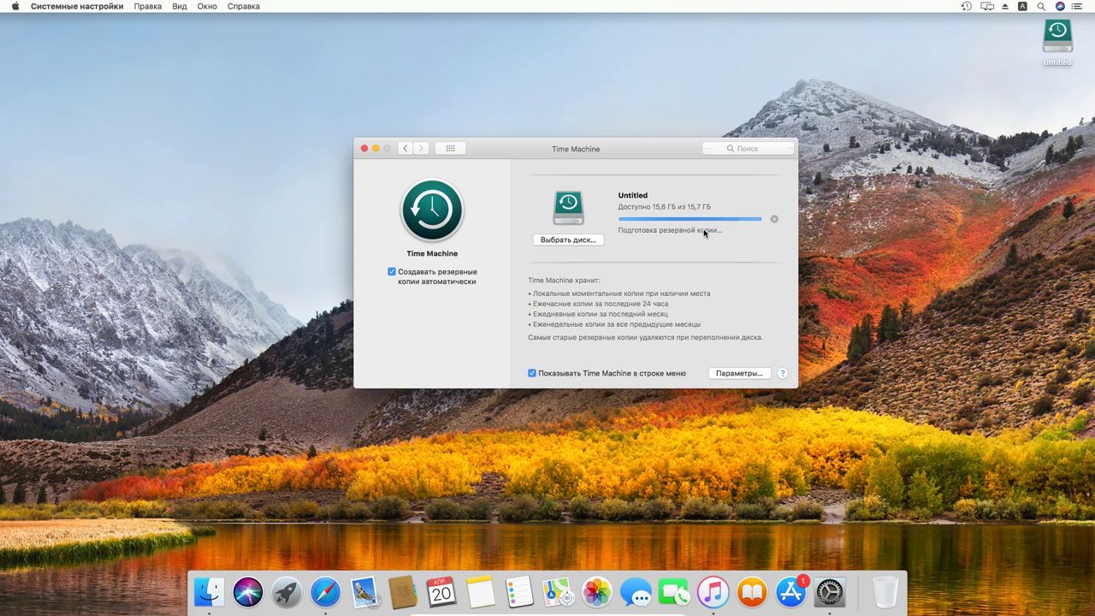
Step: Skip the backup in progress and start a new backup to the Untitled disk immediately
{"action": "left_click", "coordinate": [965, 6]}
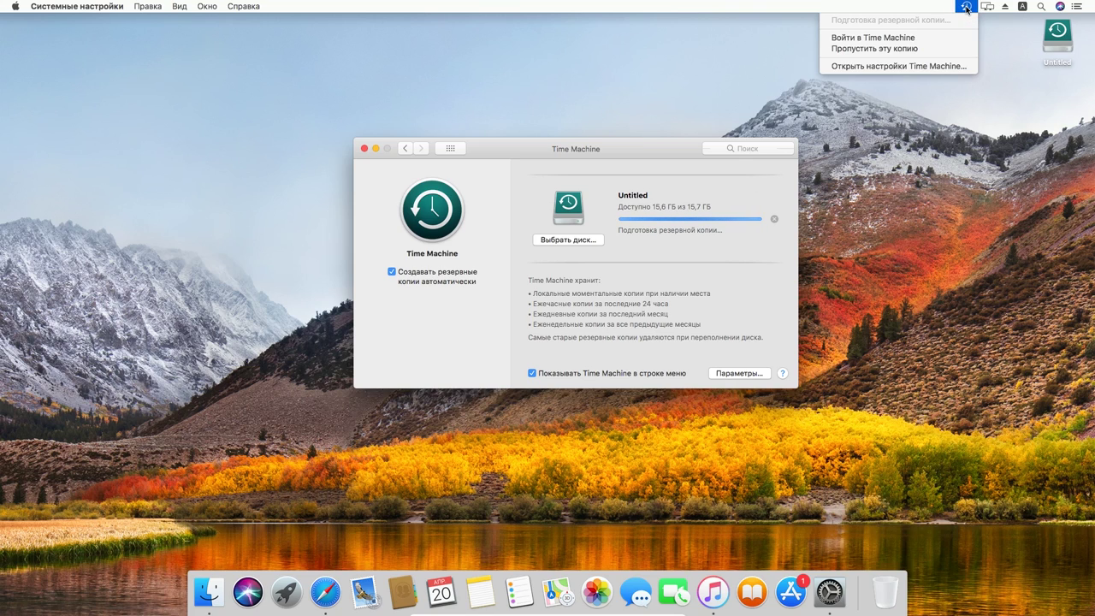
{"action": "left_click", "coordinate": [903, 49]}
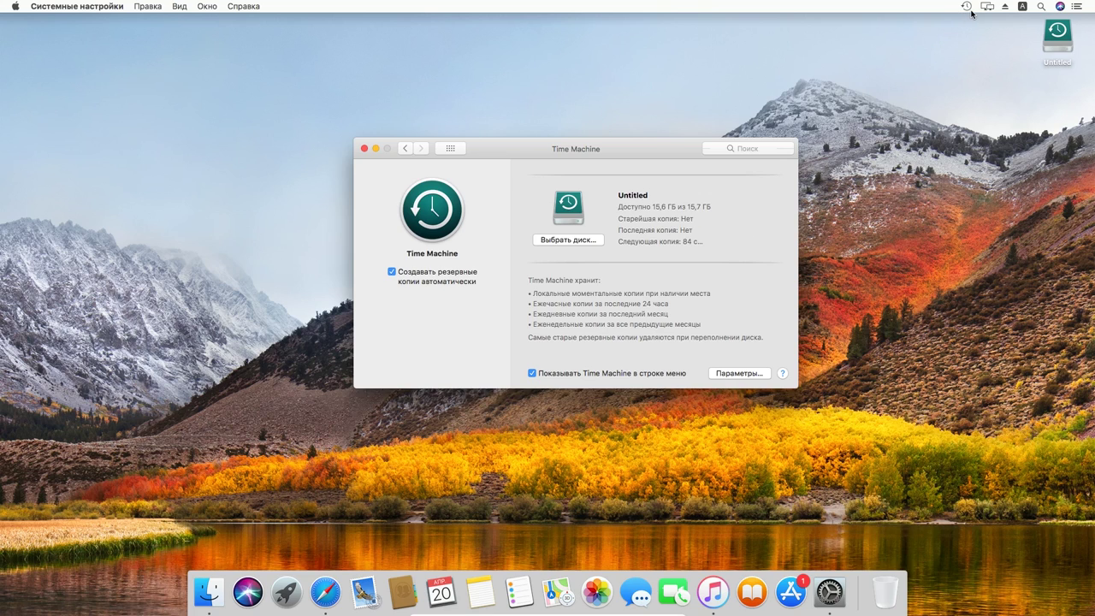
{"action": "left_click_drag", "start_coordinate": [970, 12], "coordinate": [988, 147]}
{"action": "left_click_drag", "start_coordinate": [994, 169], "coordinate": [957, 246]}
{"action": "right_click", "coordinate": [575, 227]}
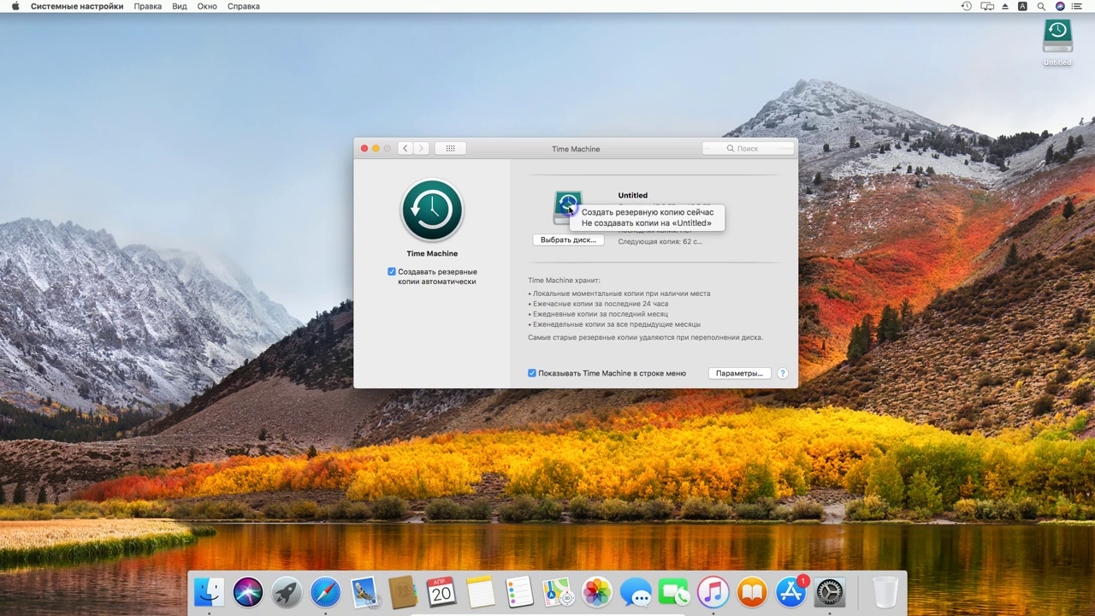
{"action": "left_click", "coordinate": [590, 214]}
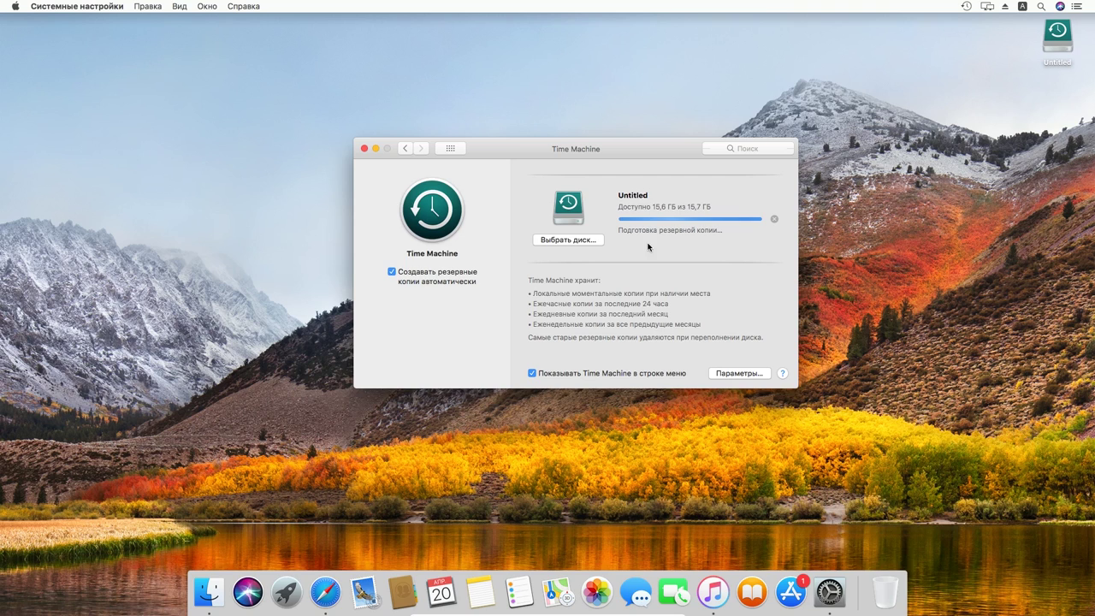
Step: Switch to Finder, open the Изображения folder inside Документы and enter Time Machine for it
{"action": "left_click", "coordinate": [199, 595], "text": "alt"}
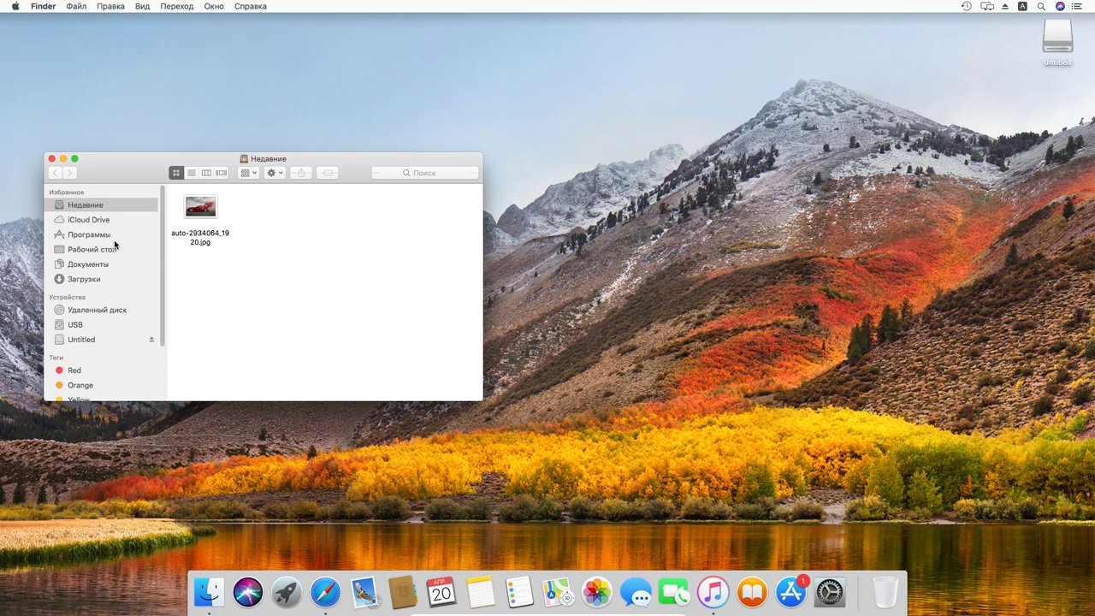
{"action": "left_click", "coordinate": [86, 266]}
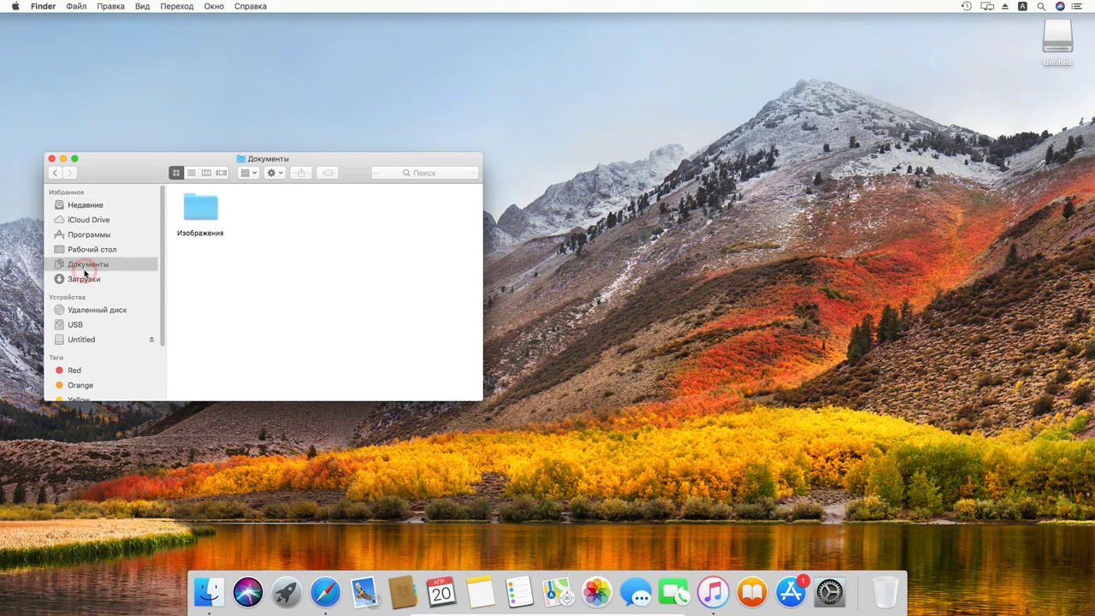
{"action": "double_click", "coordinate": [201, 221]}
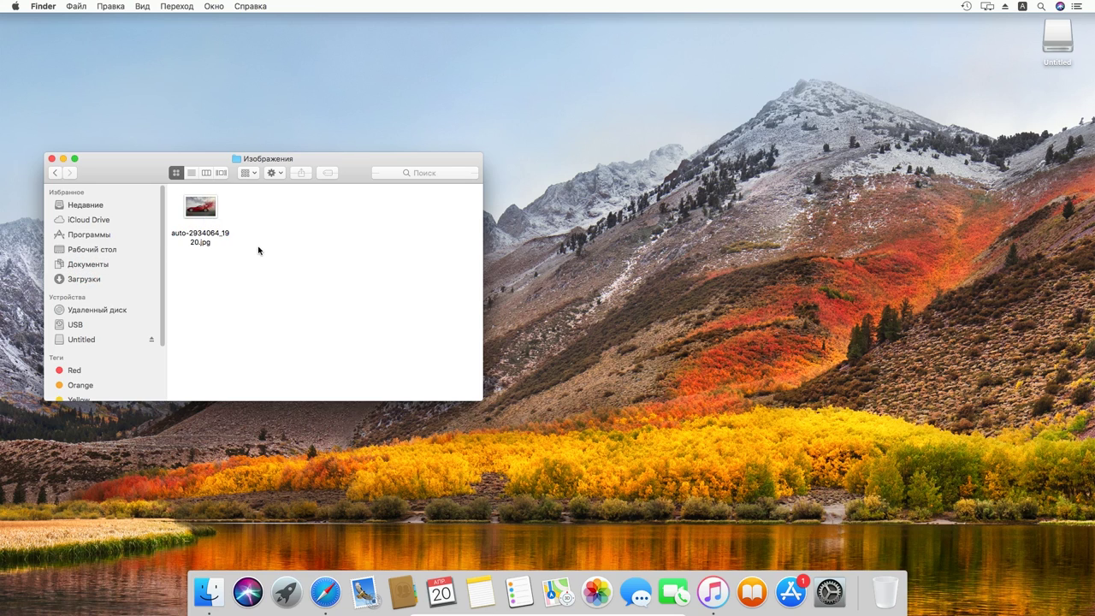
{"action": "left_click", "coordinate": [967, 7]}
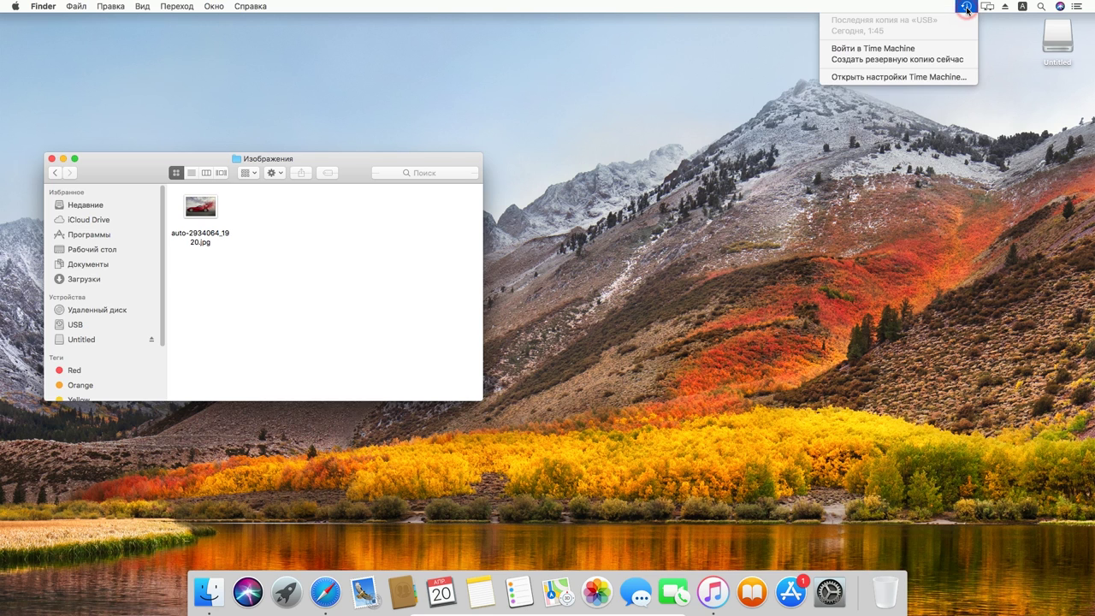
{"action": "left_click", "coordinate": [895, 51]}
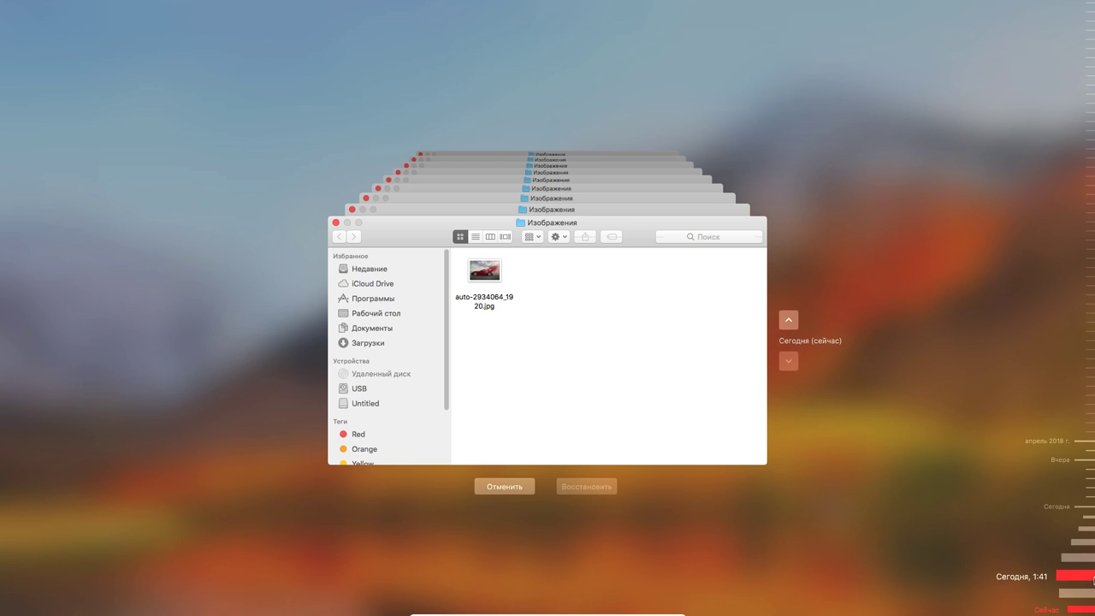
Step: Go back through the snapshots of the Изображения folder to yesterday's 23:41 backup
{"action": "left_click", "coordinate": [786, 320]}
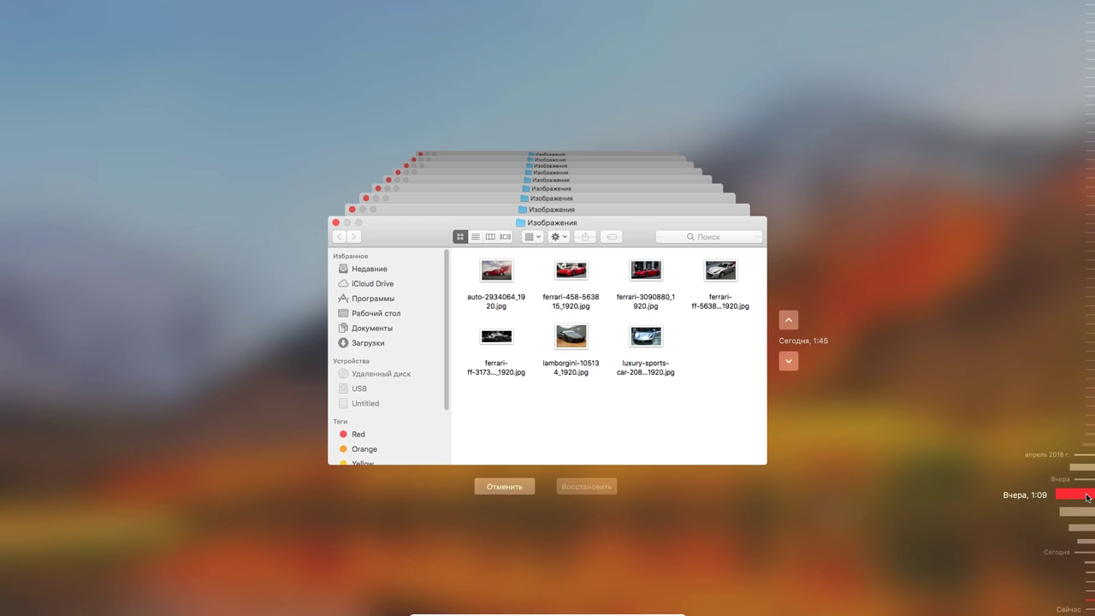
{"action": "left_click", "coordinate": [1091, 505]}
{"action": "left_click", "coordinate": [1092, 505]}
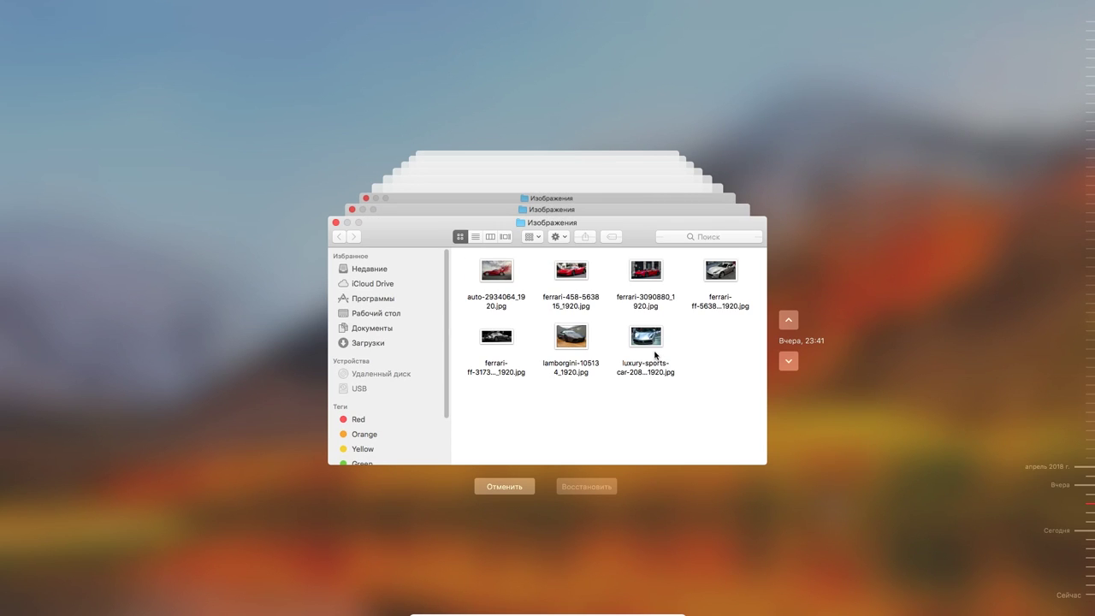
Step: Preview luxury-sports-car-2087876_1920.jpg in the backup and restore it to the Изображения folder
{"action": "left_click", "coordinate": [652, 340]}
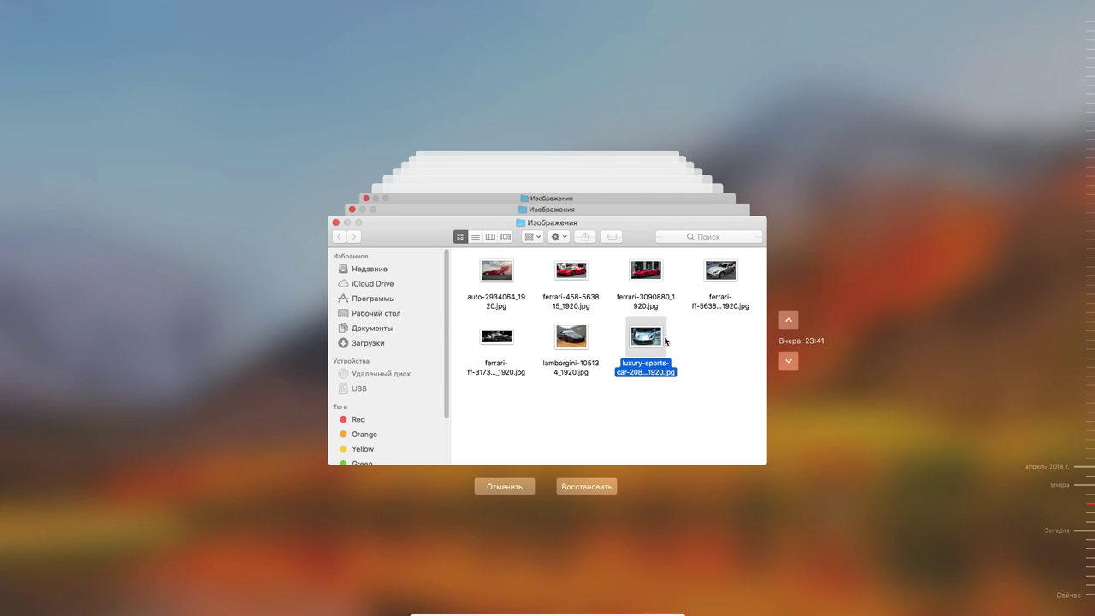
{"action": "key", "text": "space"}
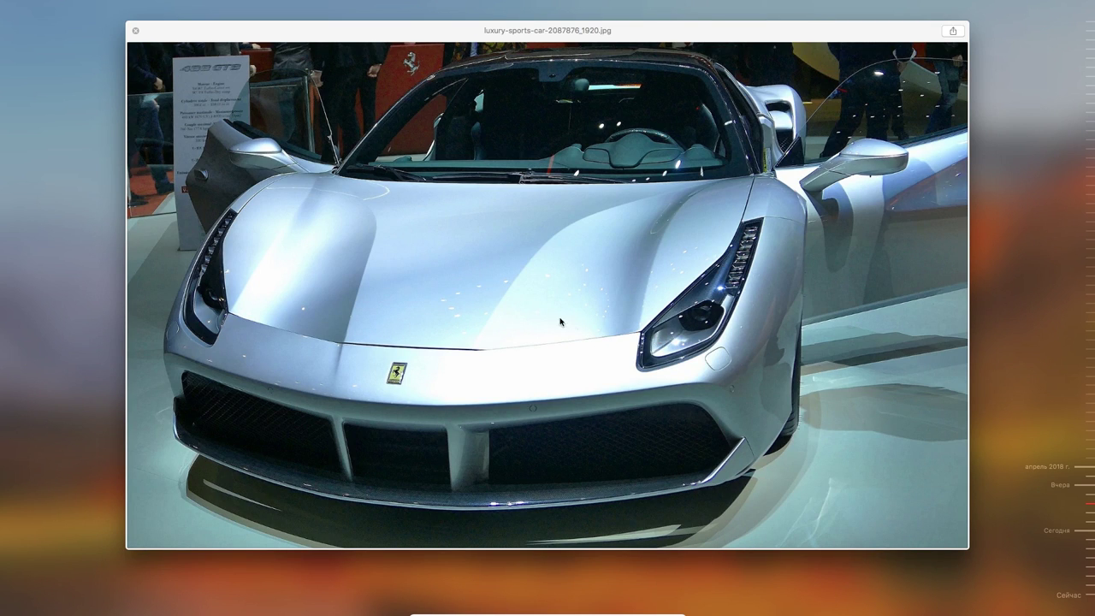
{"action": "left_click", "coordinate": [135, 31]}
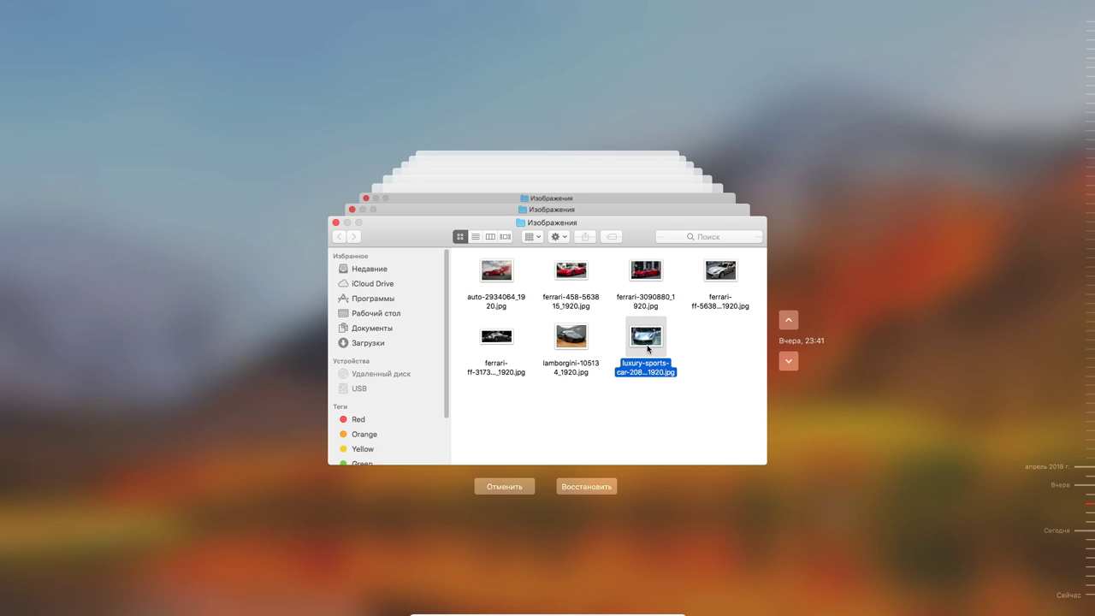
{"action": "left_click", "coordinate": [599, 486]}
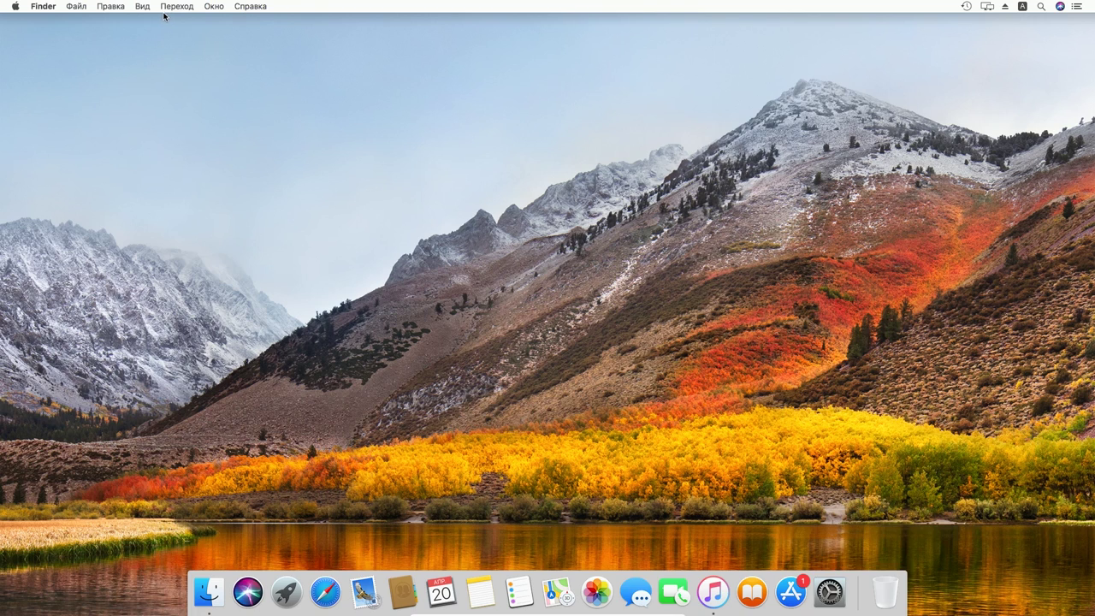
Step: Open Ассистент миграции from the Утилиты folder and continue past its introduction
{"action": "left_click", "coordinate": [178, 8]}
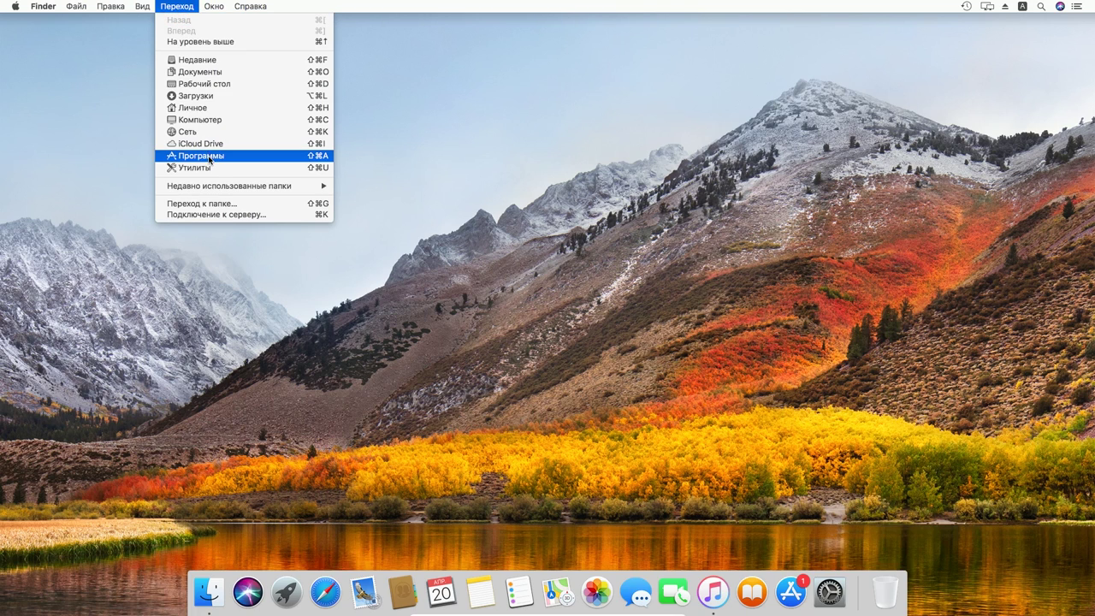
{"action": "left_click", "coordinate": [203, 169]}
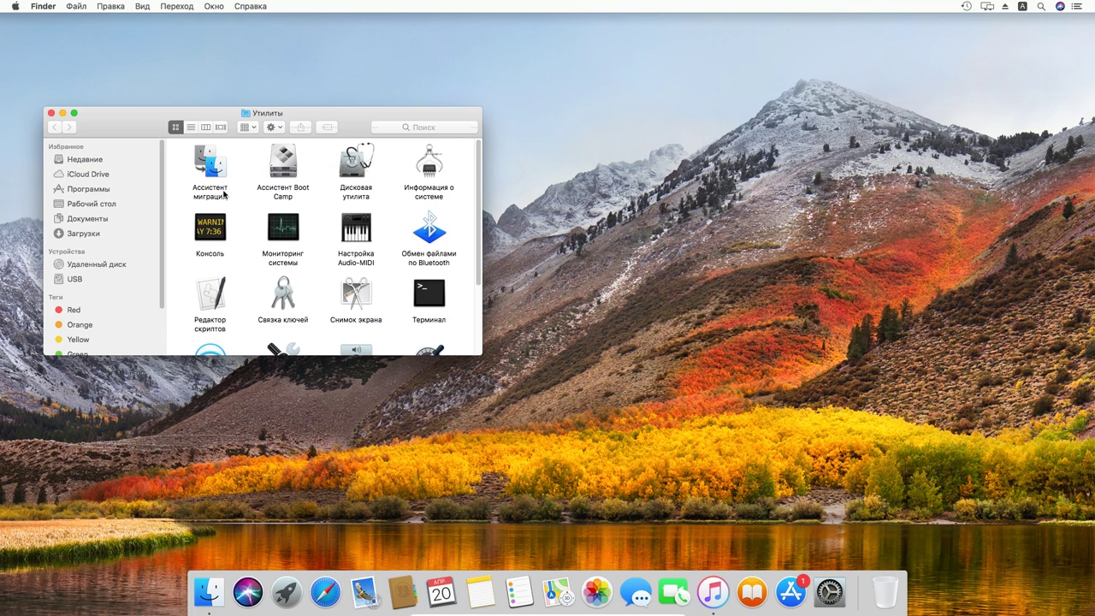
{"action": "left_click", "coordinate": [211, 180]}
{"action": "double_click", "coordinate": [213, 189]}
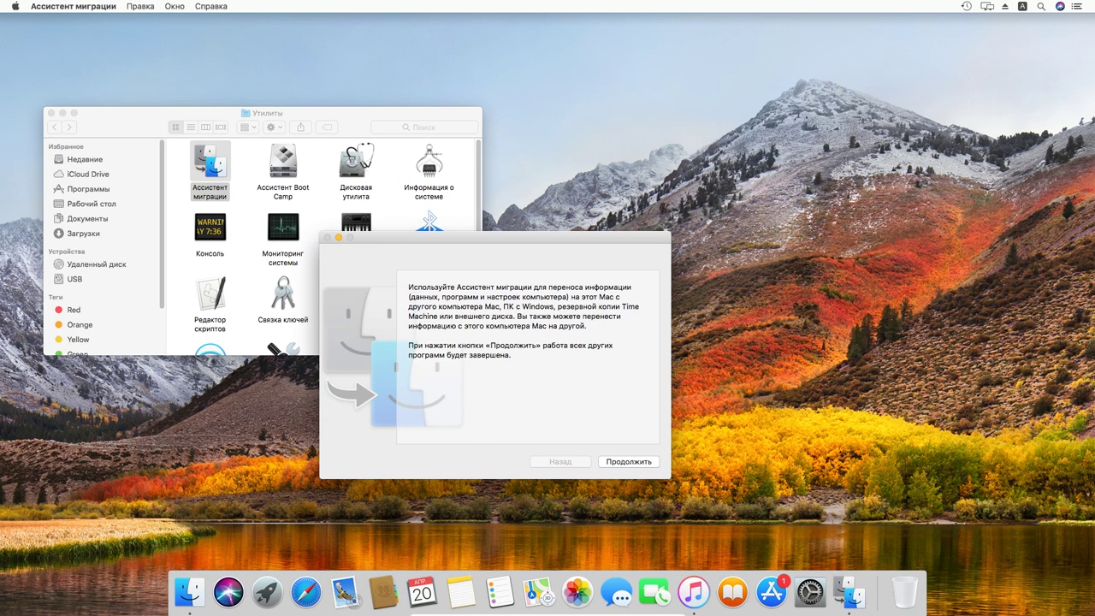
{"action": "left_click", "coordinate": [628, 462]}
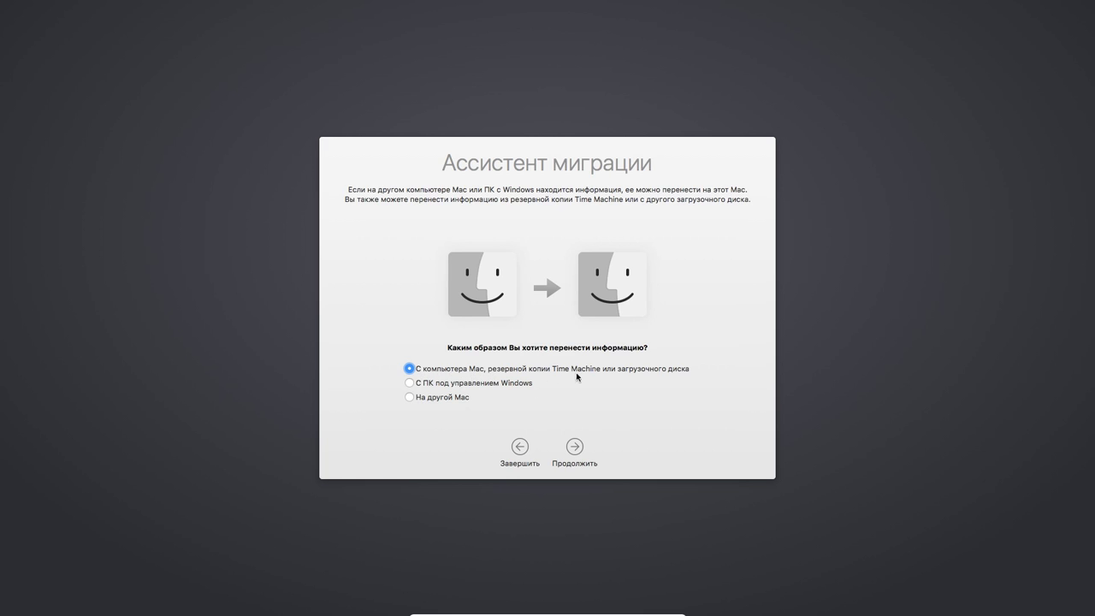
Step: Choose to transfer from a Mac, Time Machine backup or startup disk, using the iMac backup on the USB disk as the source
{"action": "left_click", "coordinate": [575, 449]}
{"action": "left_click", "coordinate": [538, 263]}
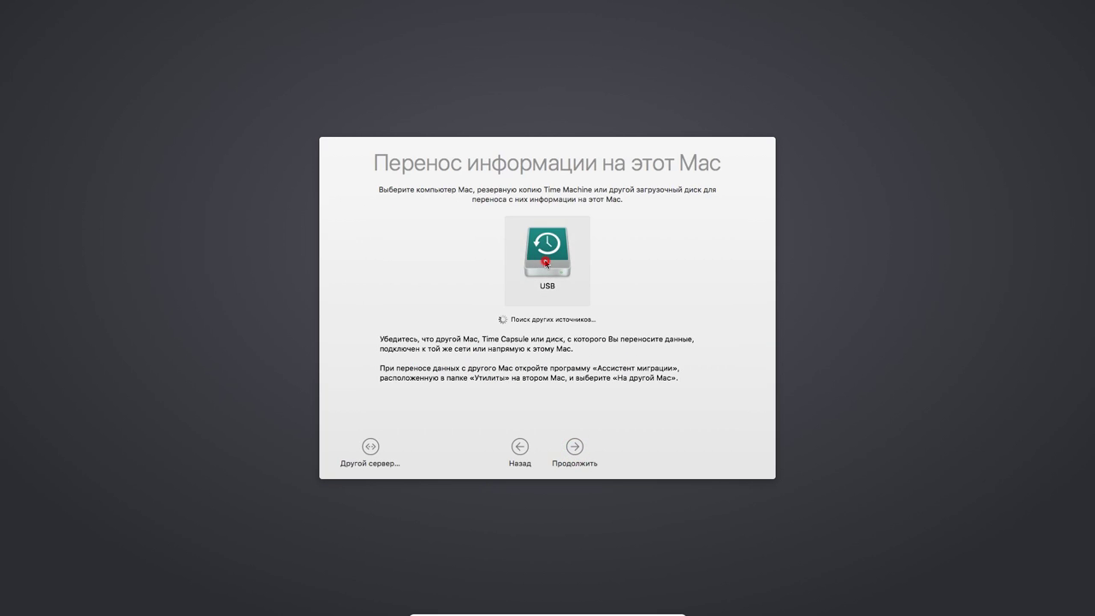
{"action": "left_click", "coordinate": [574, 448]}
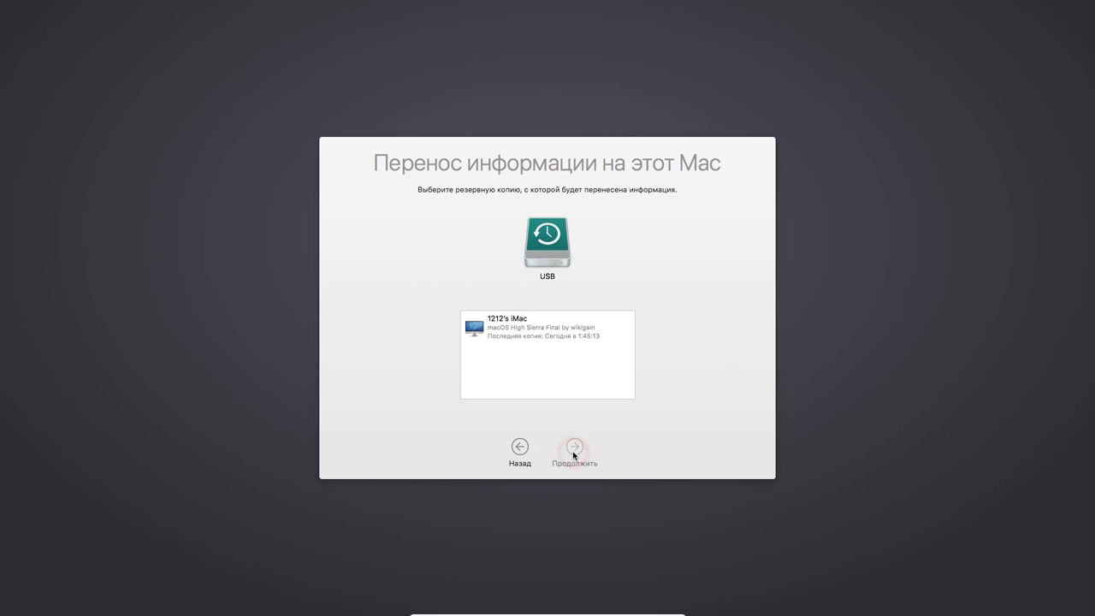
{"action": "left_click", "coordinate": [539, 334]}
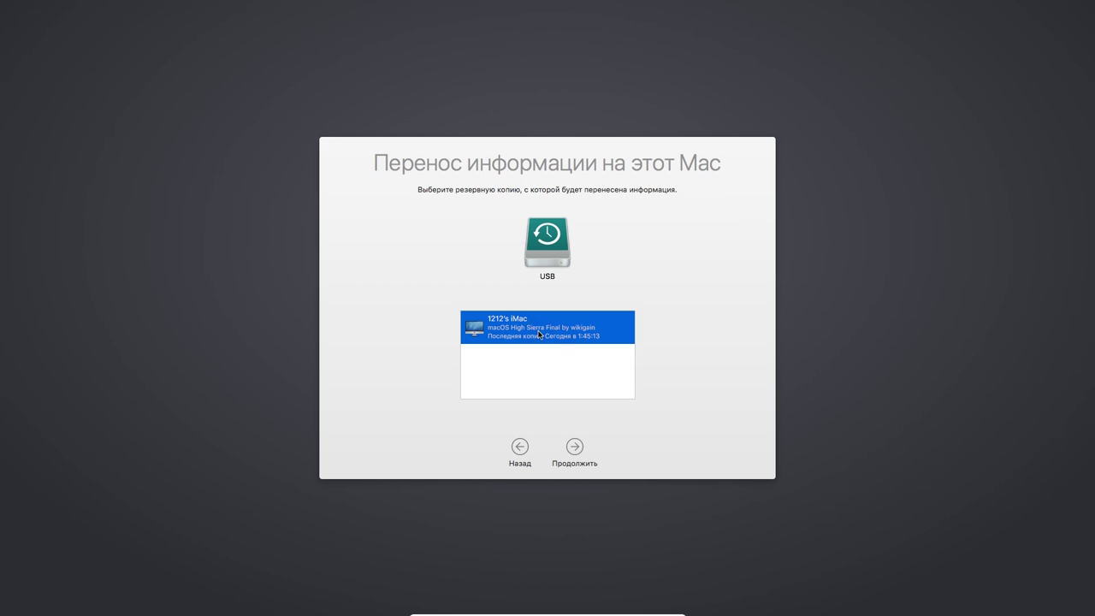
{"action": "left_click", "coordinate": [574, 447]}
Step: Leave only Настройки компьютера и сети selected for transfer, excluding Программы, the user account and Другие файлы и папки, and start the migration
{"action": "left_click", "coordinate": [492, 301]}
{"action": "left_click", "coordinate": [444, 260]}
{"action": "left_click", "coordinate": [445, 242]}
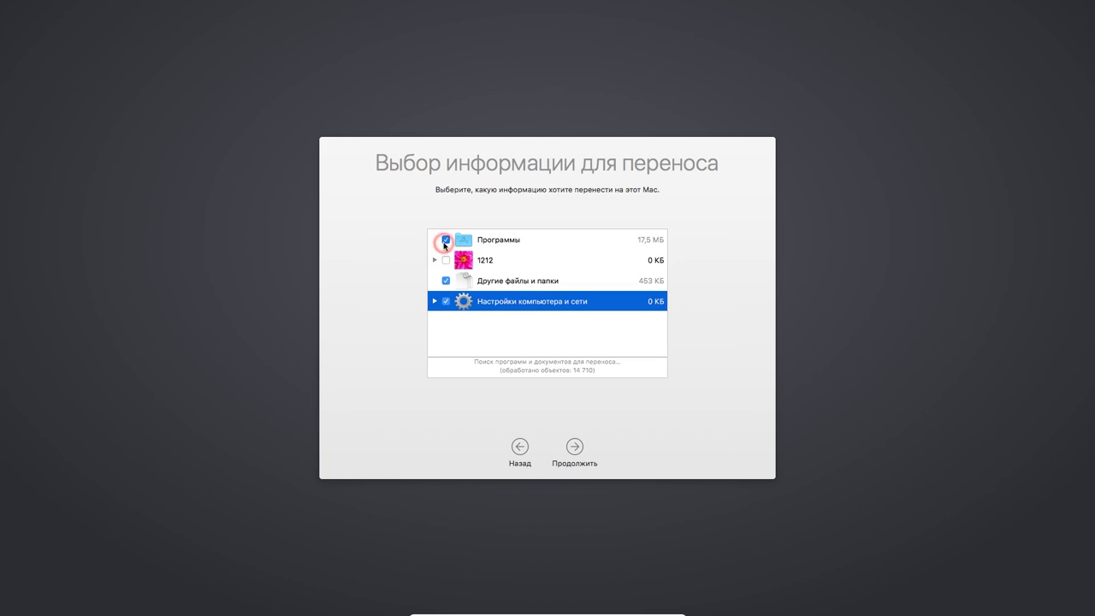
{"action": "left_click", "coordinate": [446, 281]}
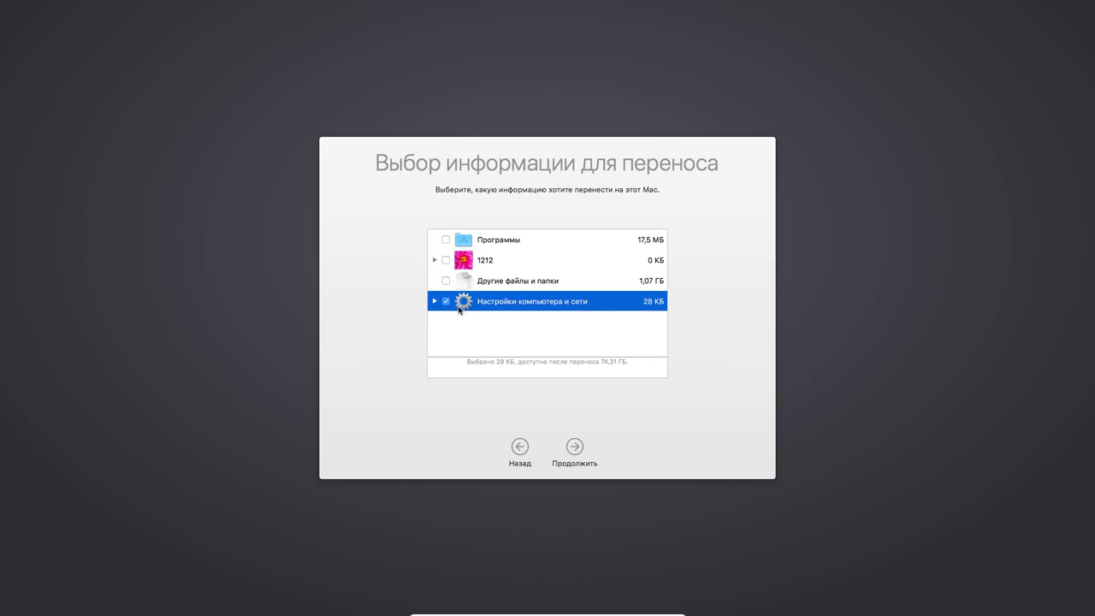
{"action": "left_click", "coordinate": [573, 447]}
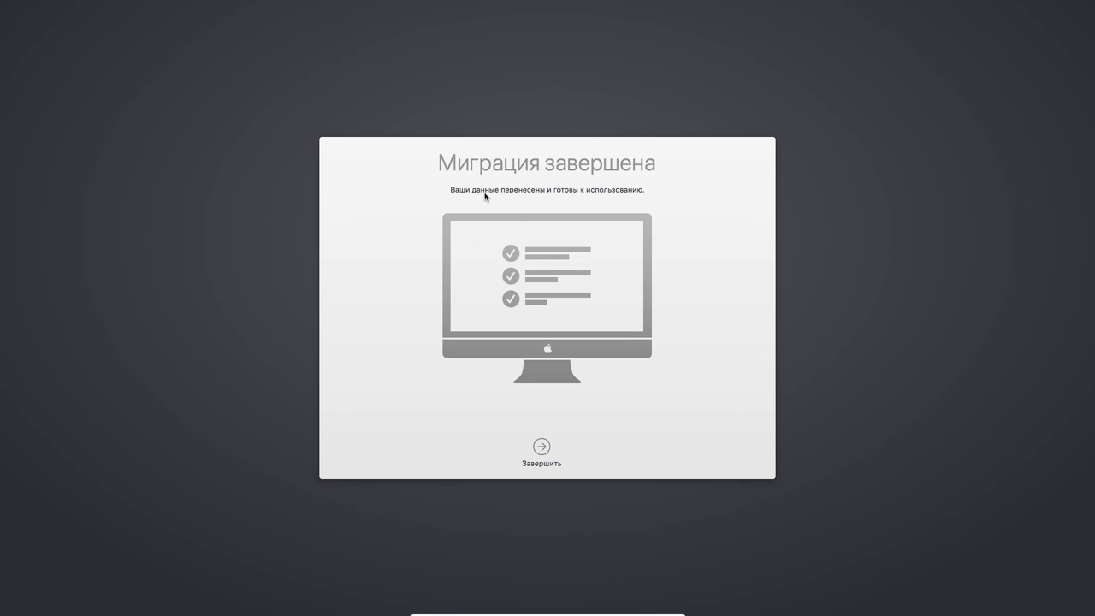
Step: Finish Ассистент миграции and log back in to the user account with the account password
{"action": "left_click", "coordinate": [542, 447]}
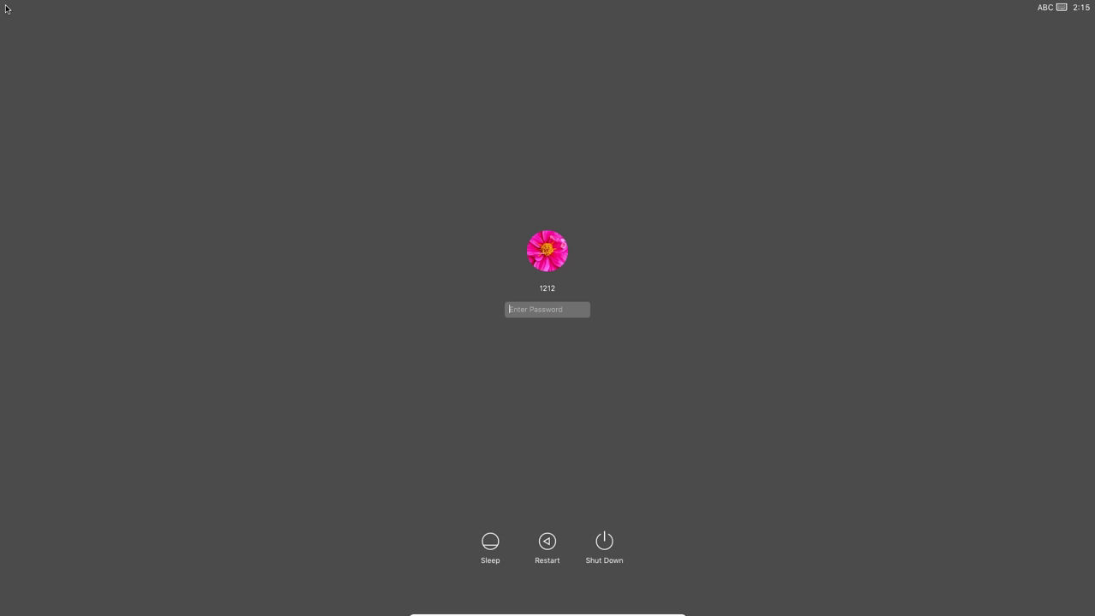
{"action": "type", "text": "1"}
{"action": "key", "text": "Return"}
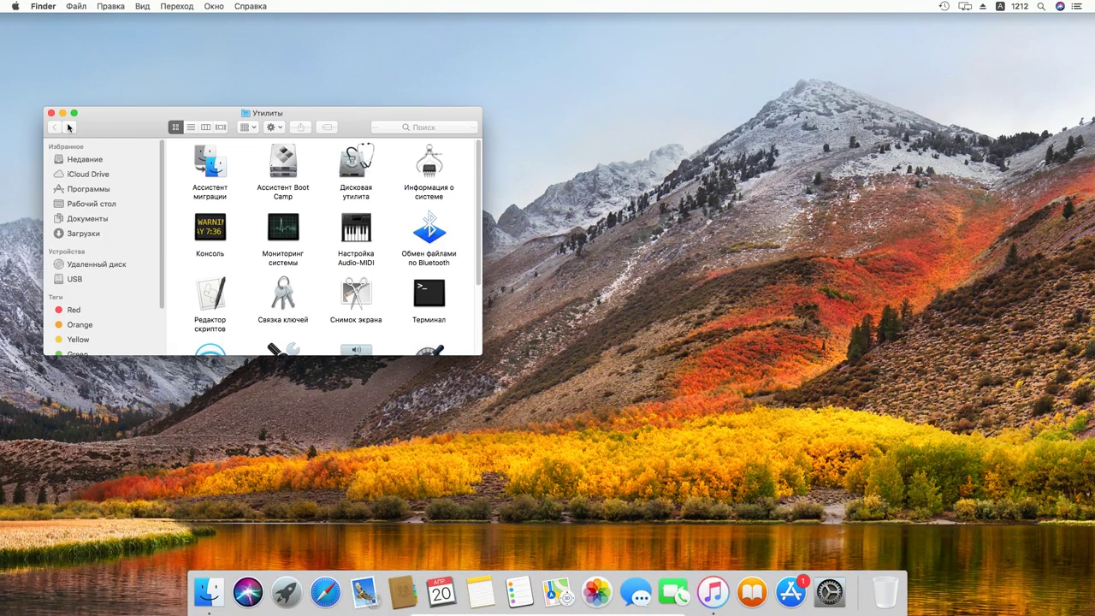
Step: Open the Изображения folder inside Документы to check its files
{"action": "left_click", "coordinate": [83, 219]}
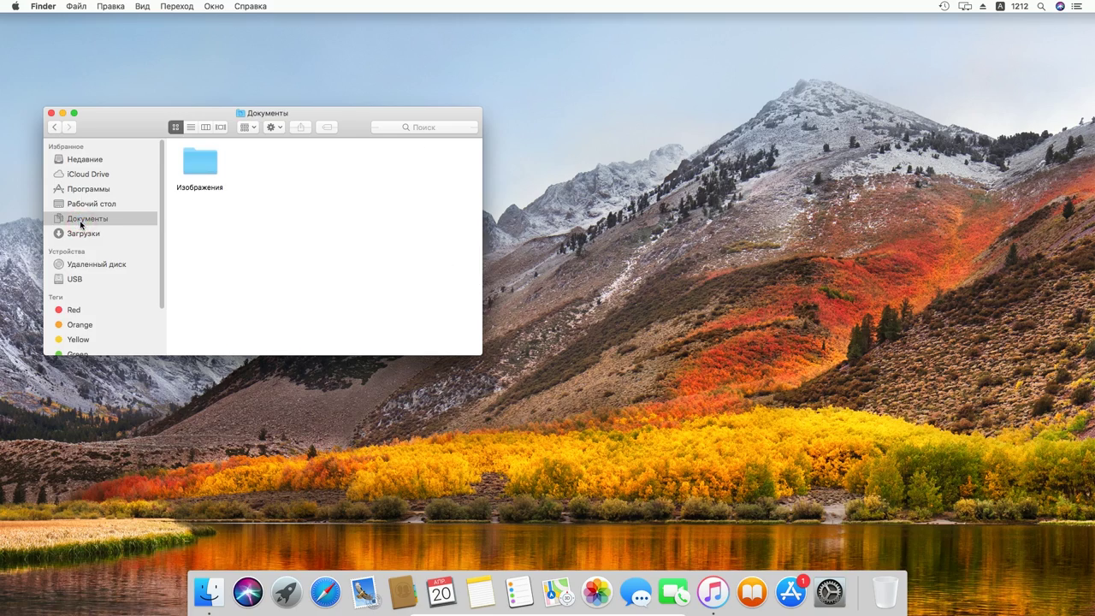
{"action": "left_click", "coordinate": [201, 176]}
{"action": "double_click", "coordinate": [201, 176]}
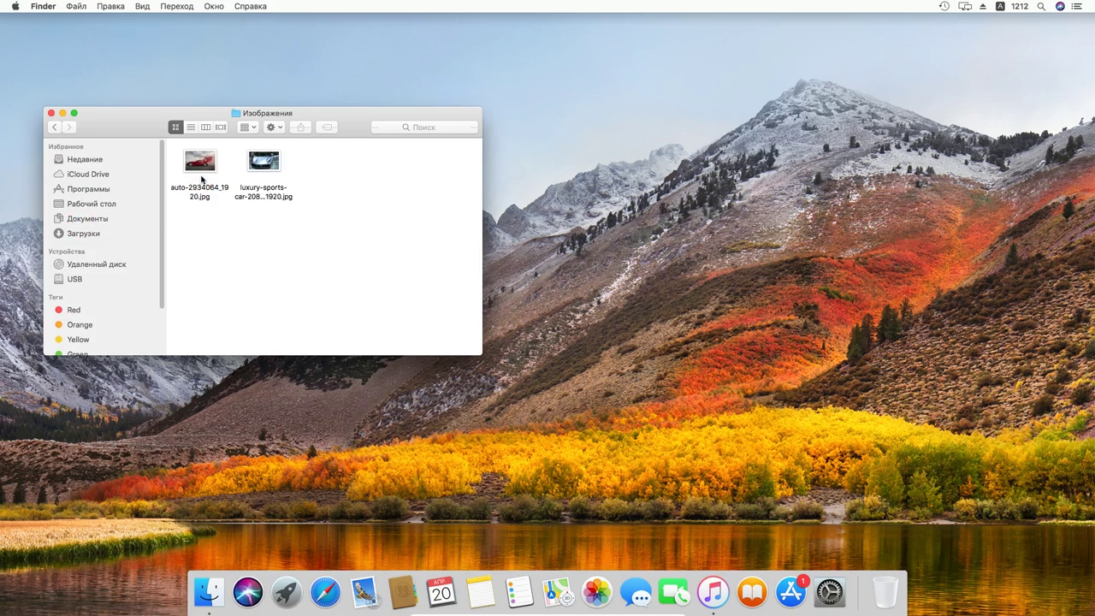